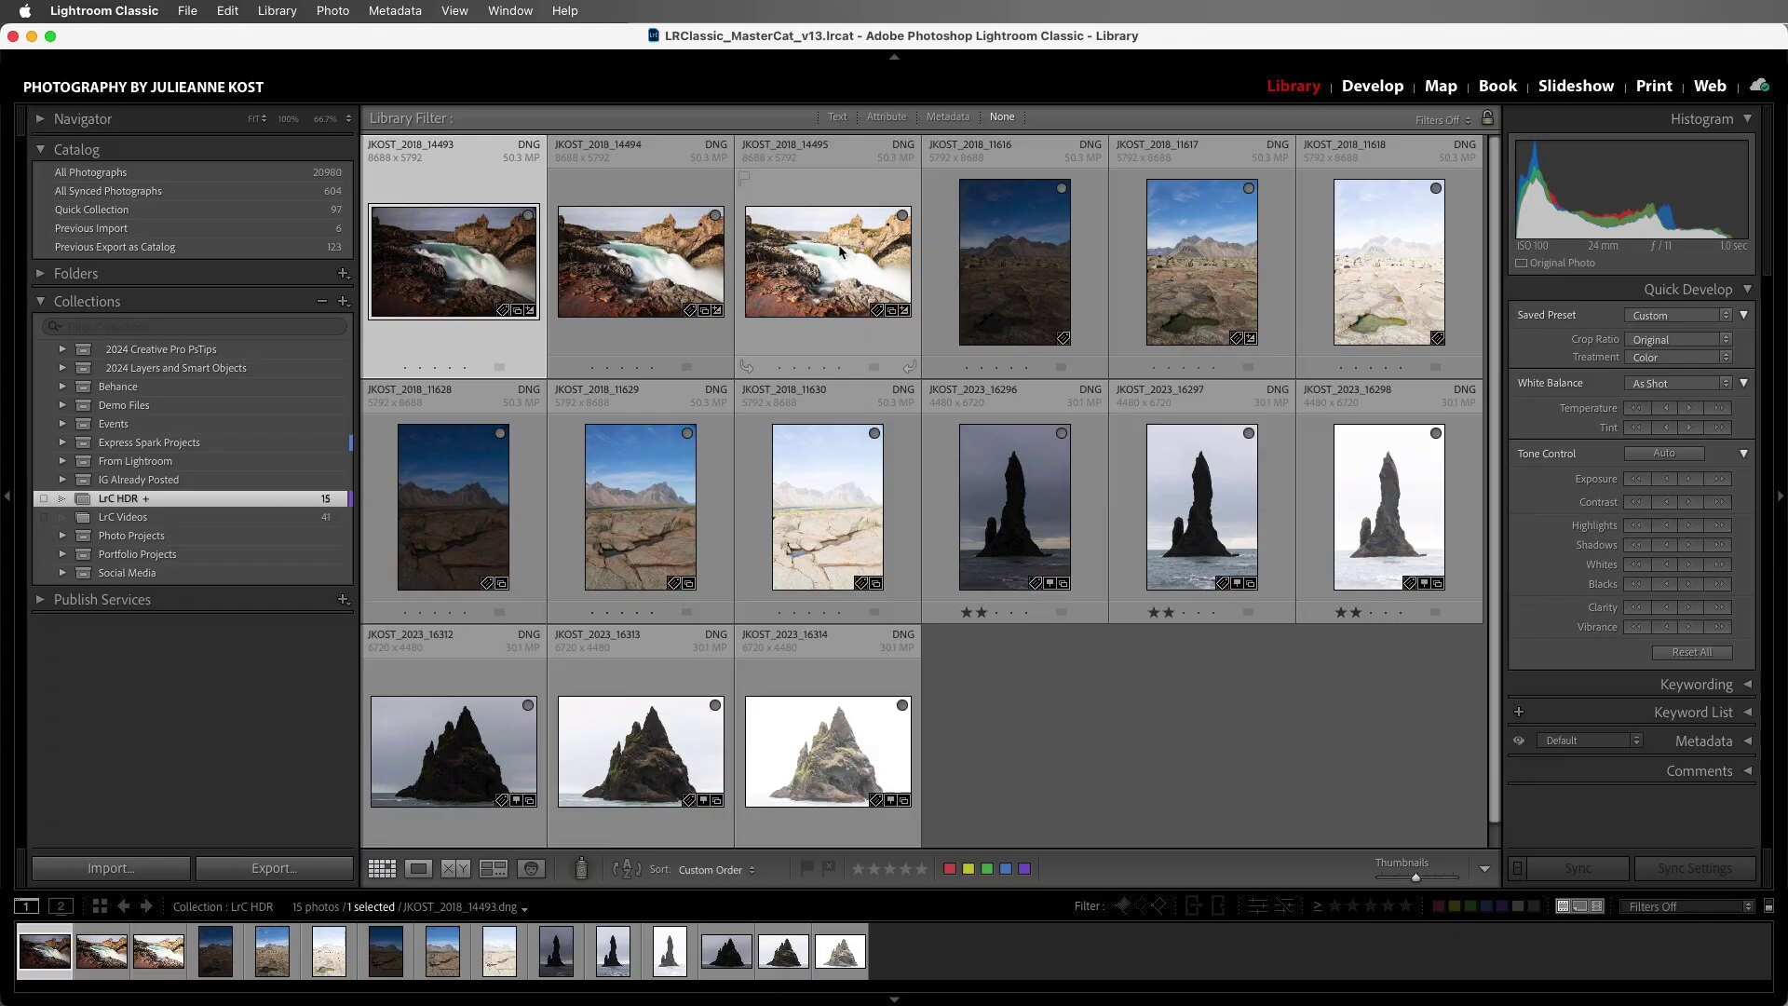
- Select the three bracketed waterfall frames in the LrC HDR collection grid
{"action": "left_click", "coordinate": [865, 251], "text": "shift"}
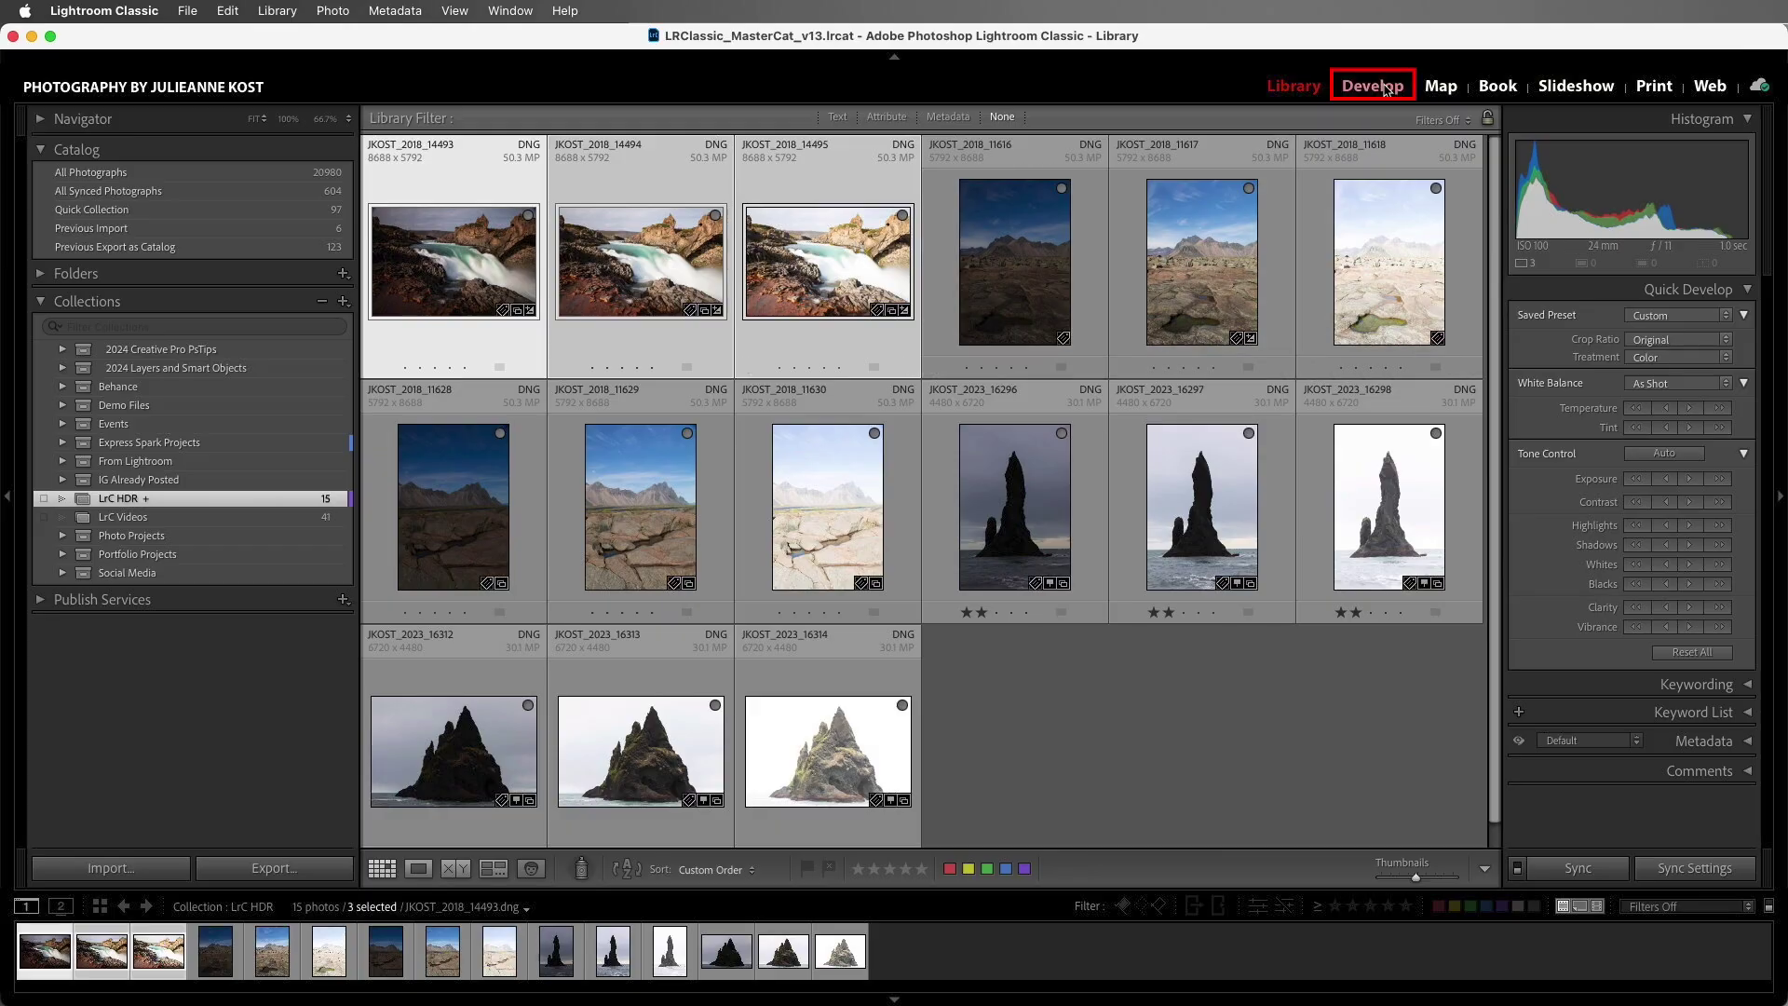
- In Develop with Auto Sync, apply Remove Chromatic Aberration and profile corrections to all three waterfall frames
{"action": "left_click", "coordinate": [1372, 85]}
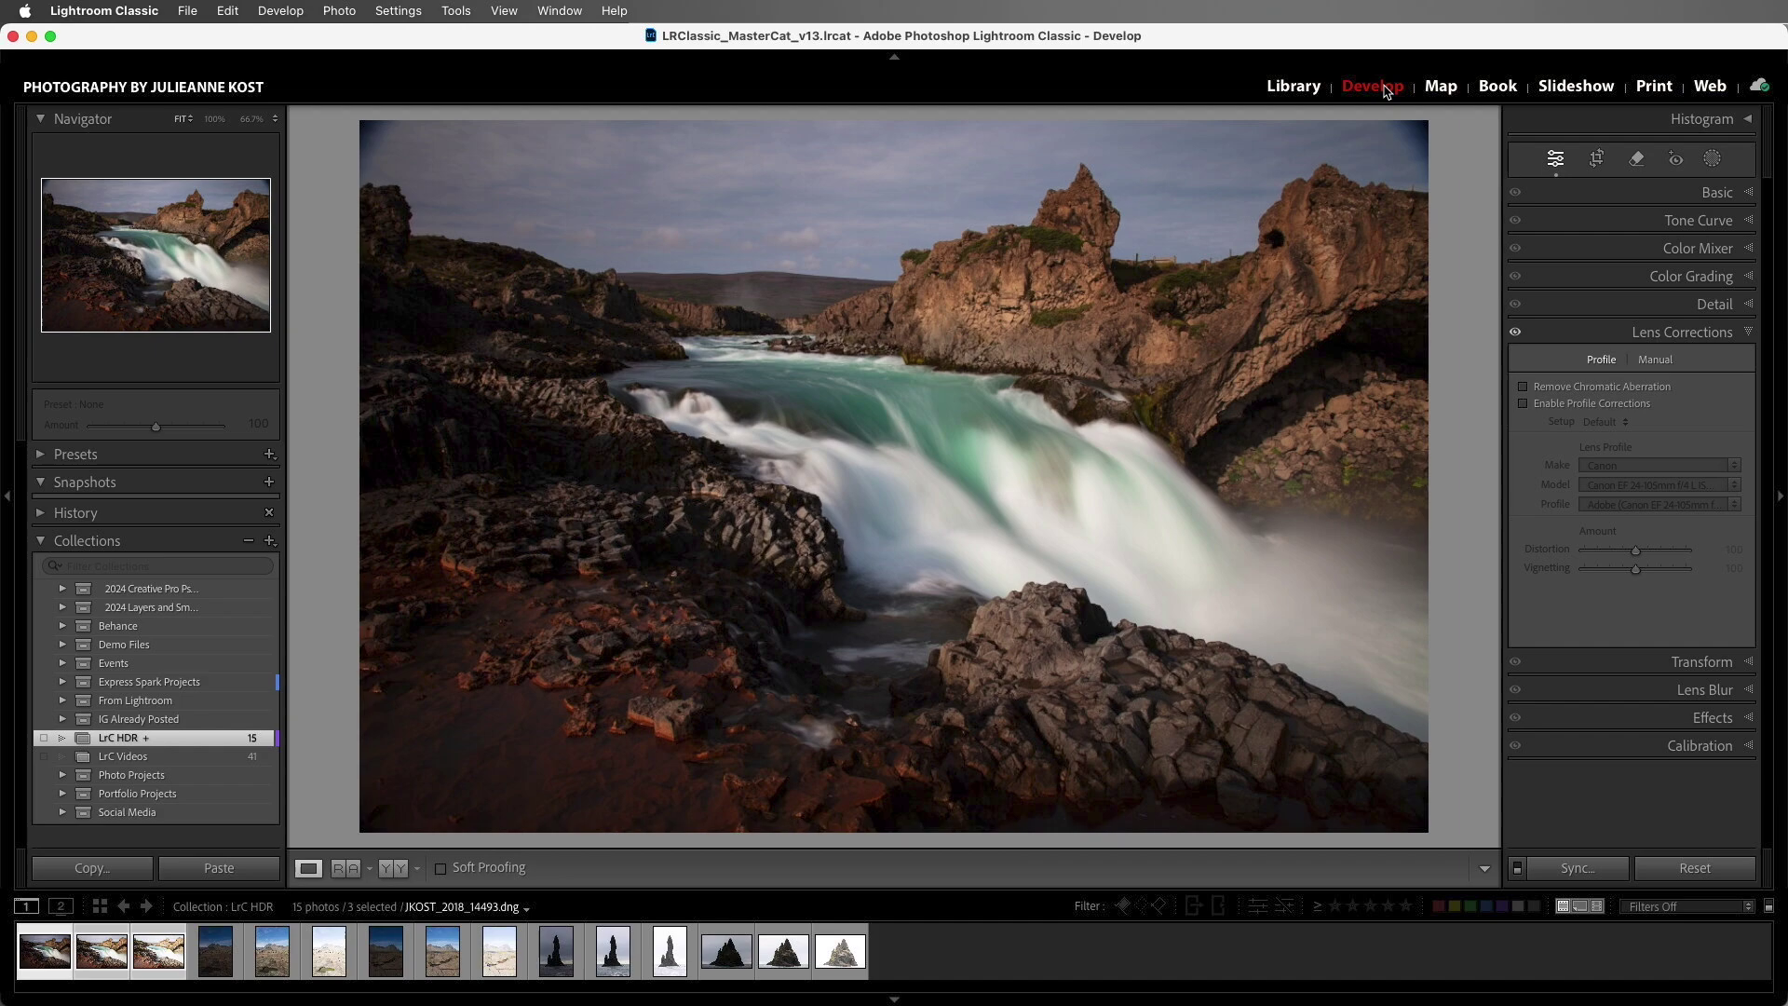
{"action": "left_click", "coordinate": [1518, 868]}
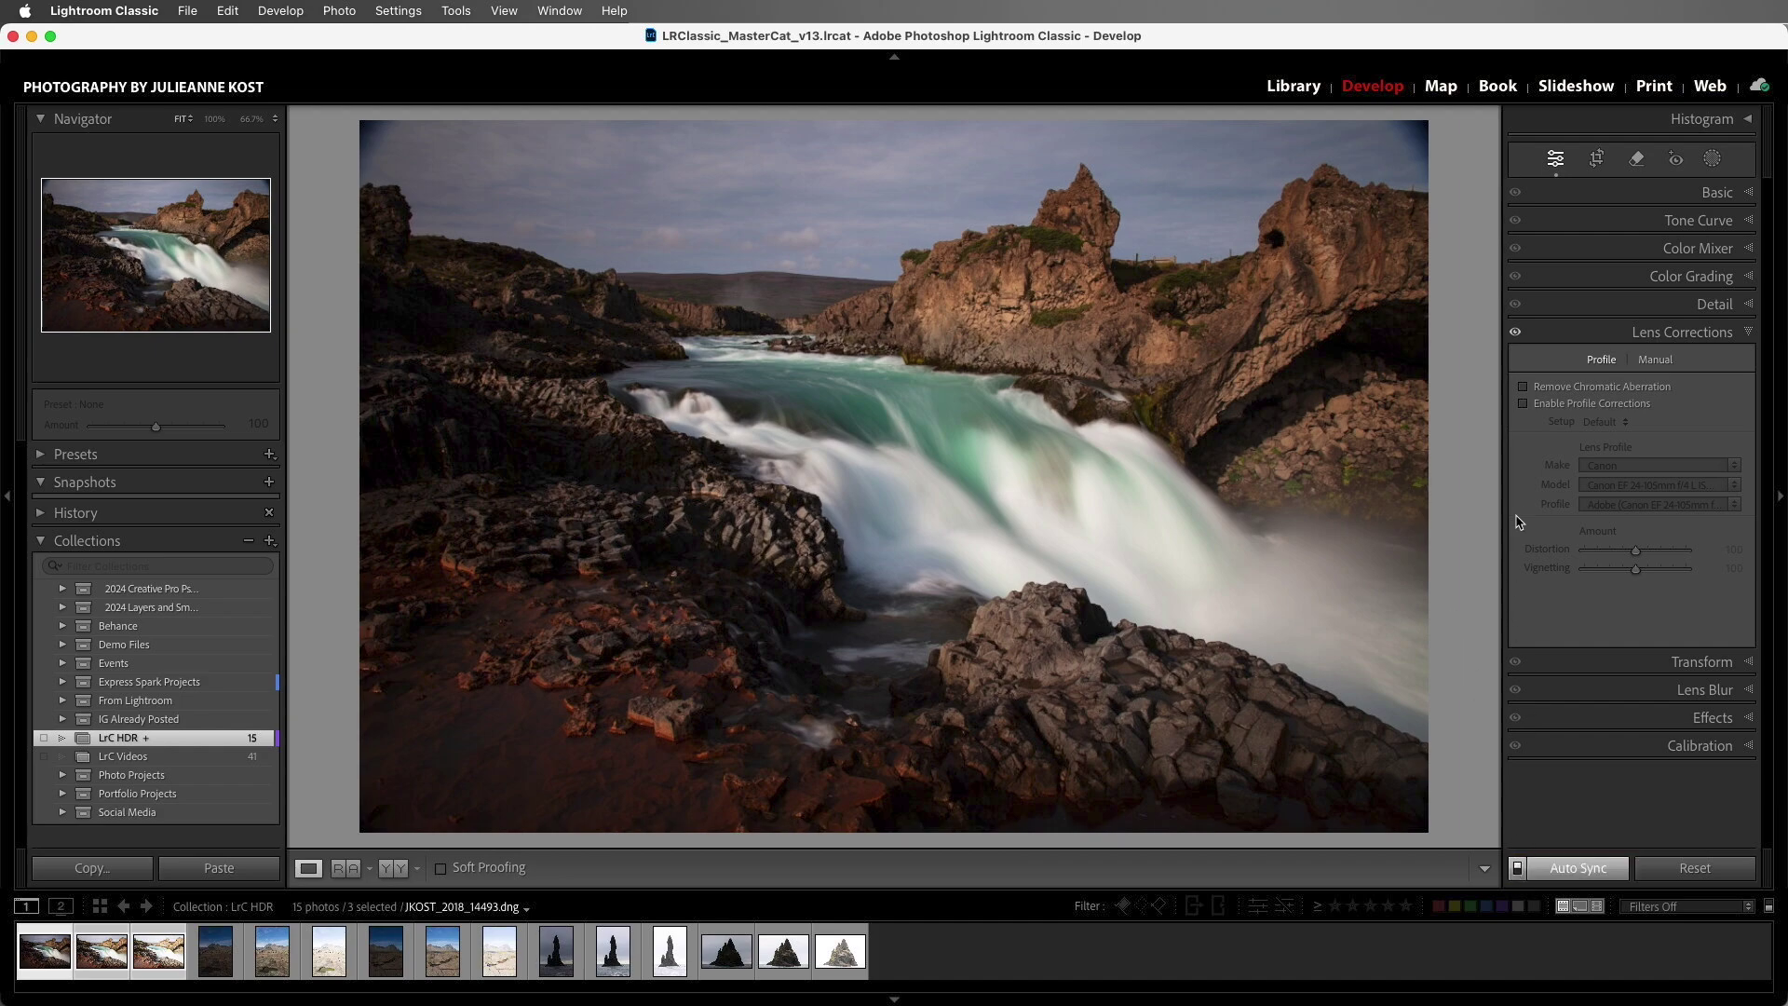
{"action": "left_click", "coordinate": [1524, 388]}
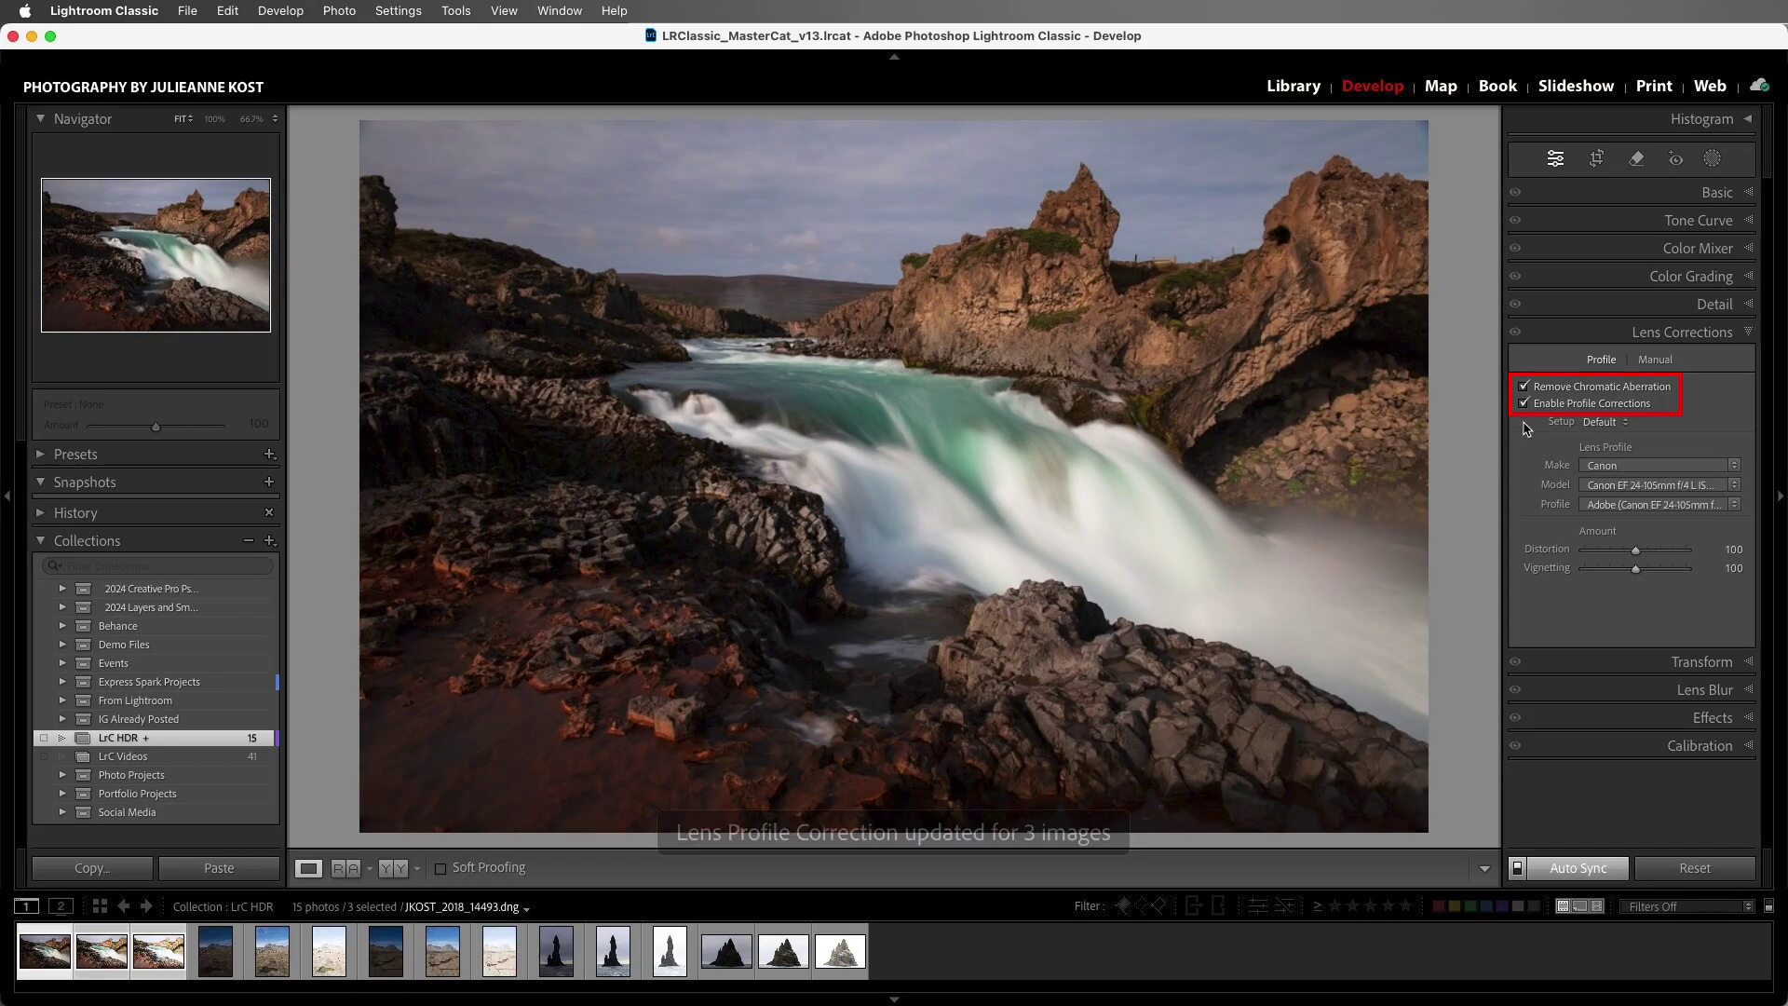
{"action": "left_click", "coordinate": [1518, 871]}
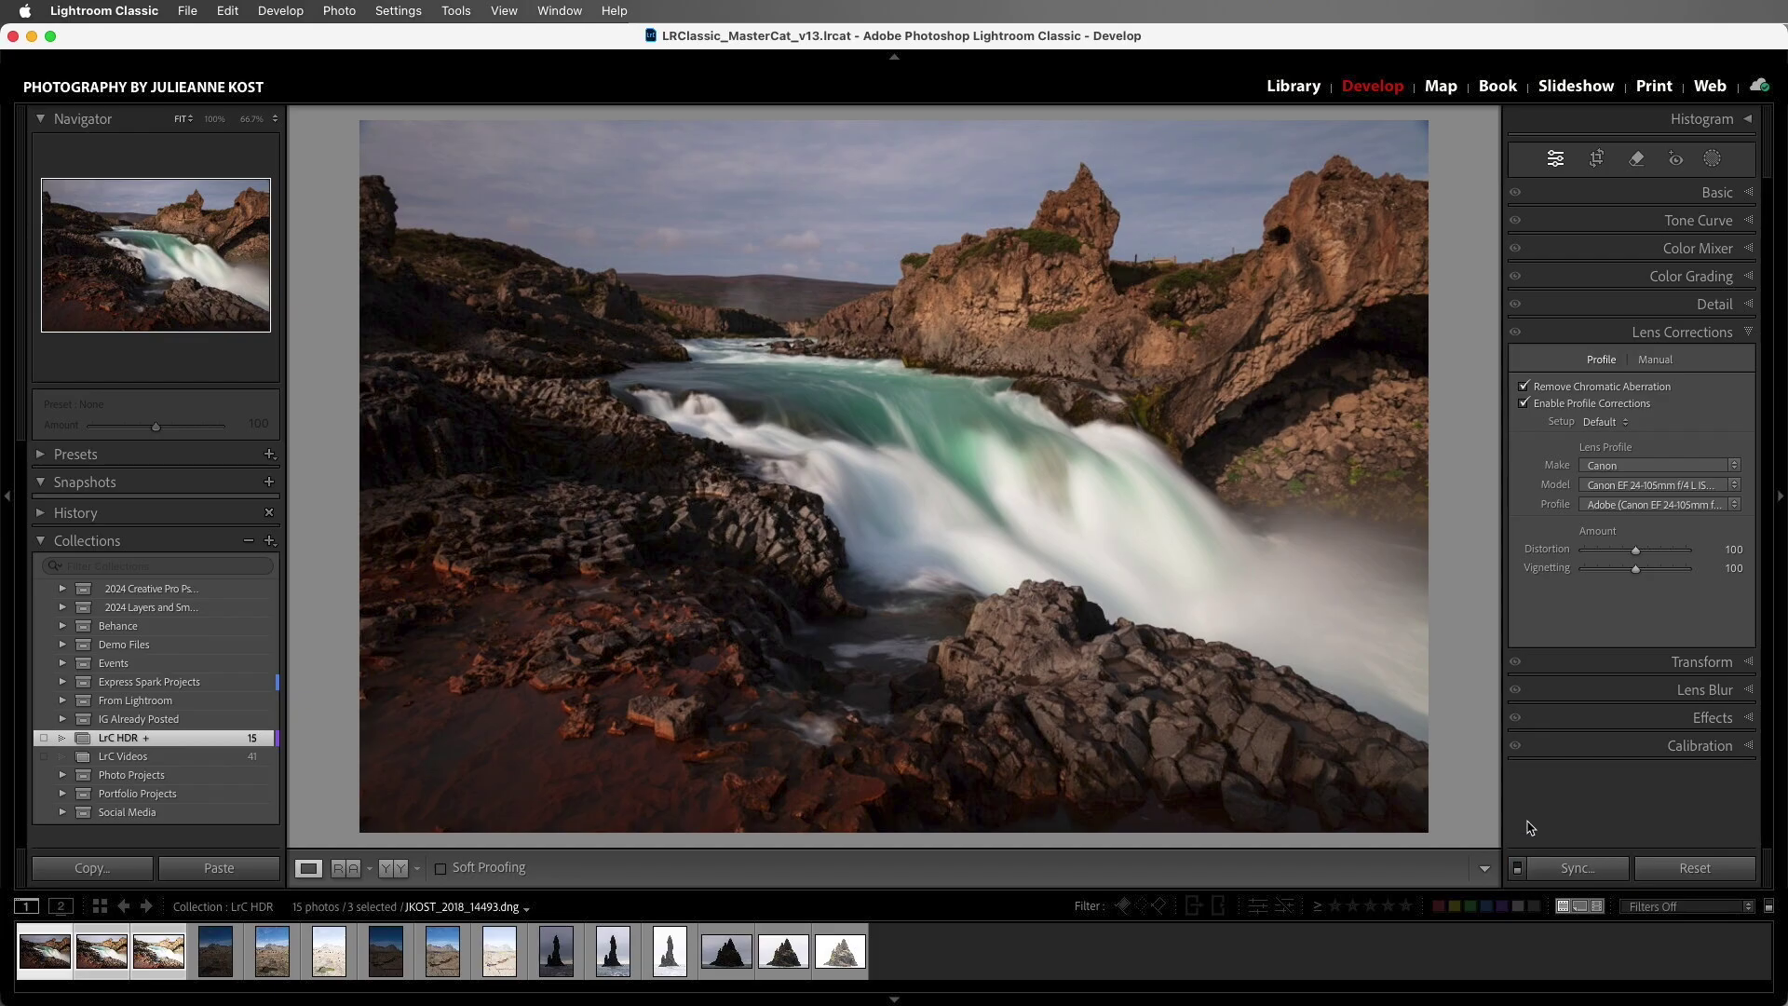
- Back in the grid, bring up the Photo > Photo Merge choices: HDR, Panorama, HDR Panorama
{"action": "key", "text": "g"}
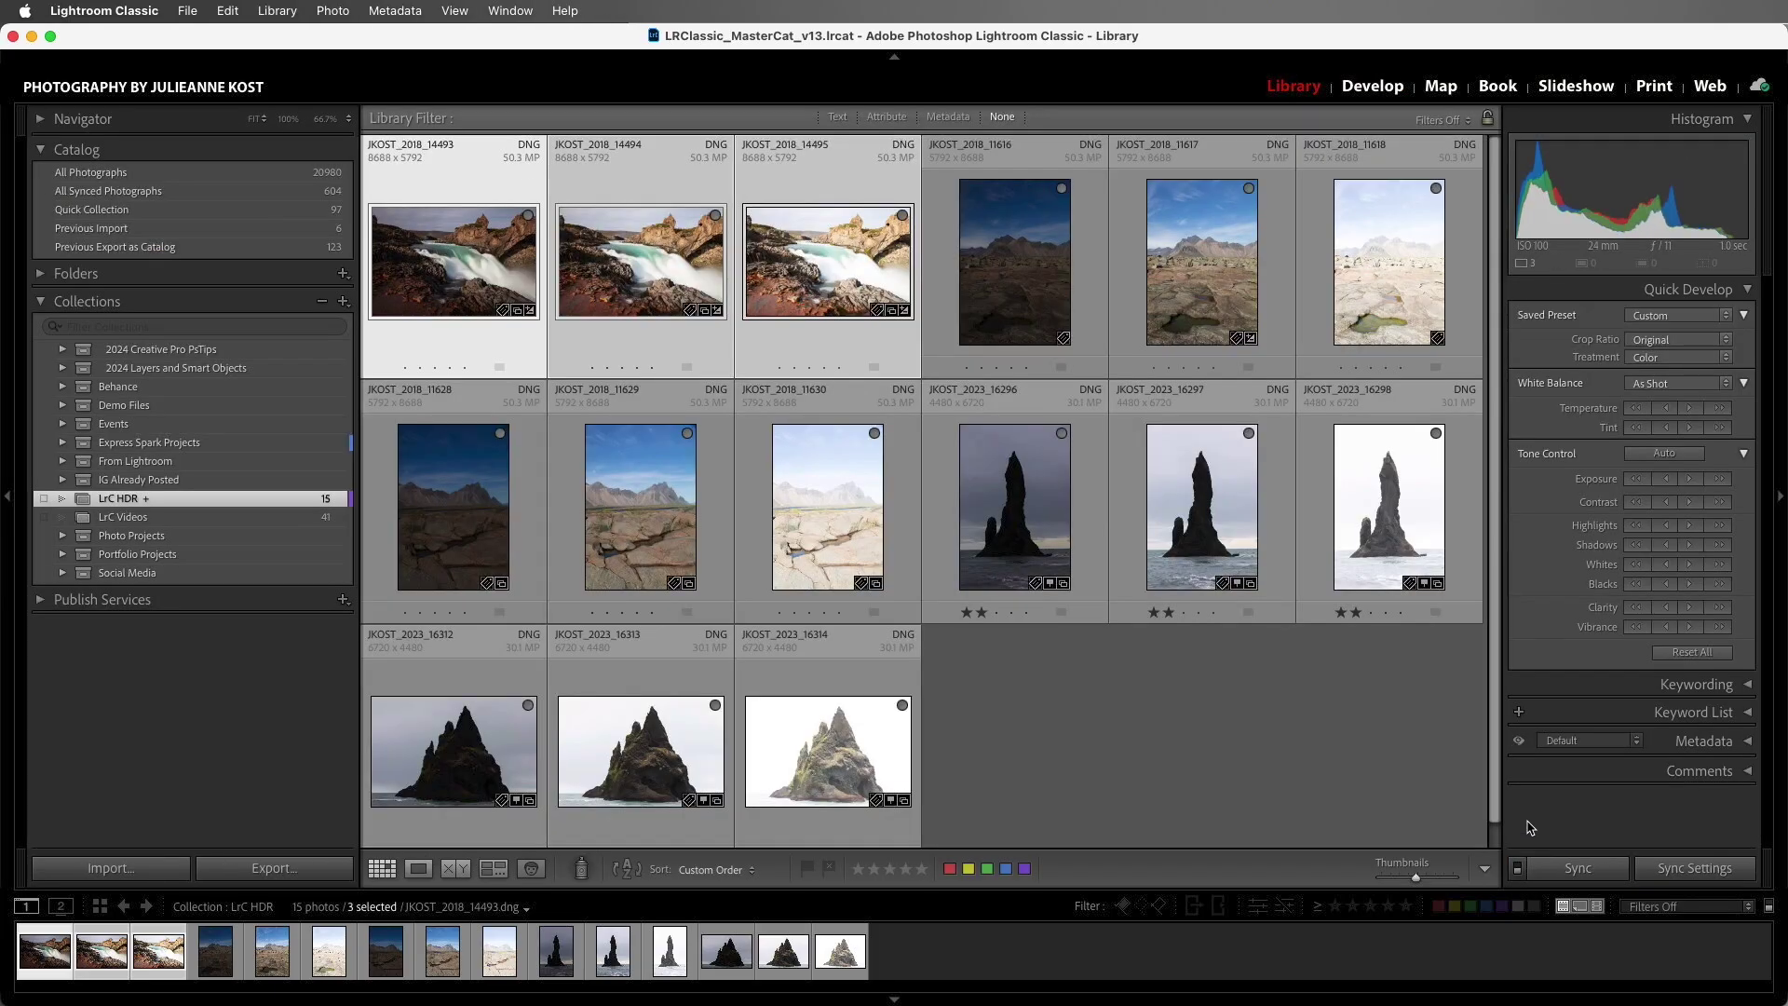
{"action": "left_click", "coordinate": [334, 11]}
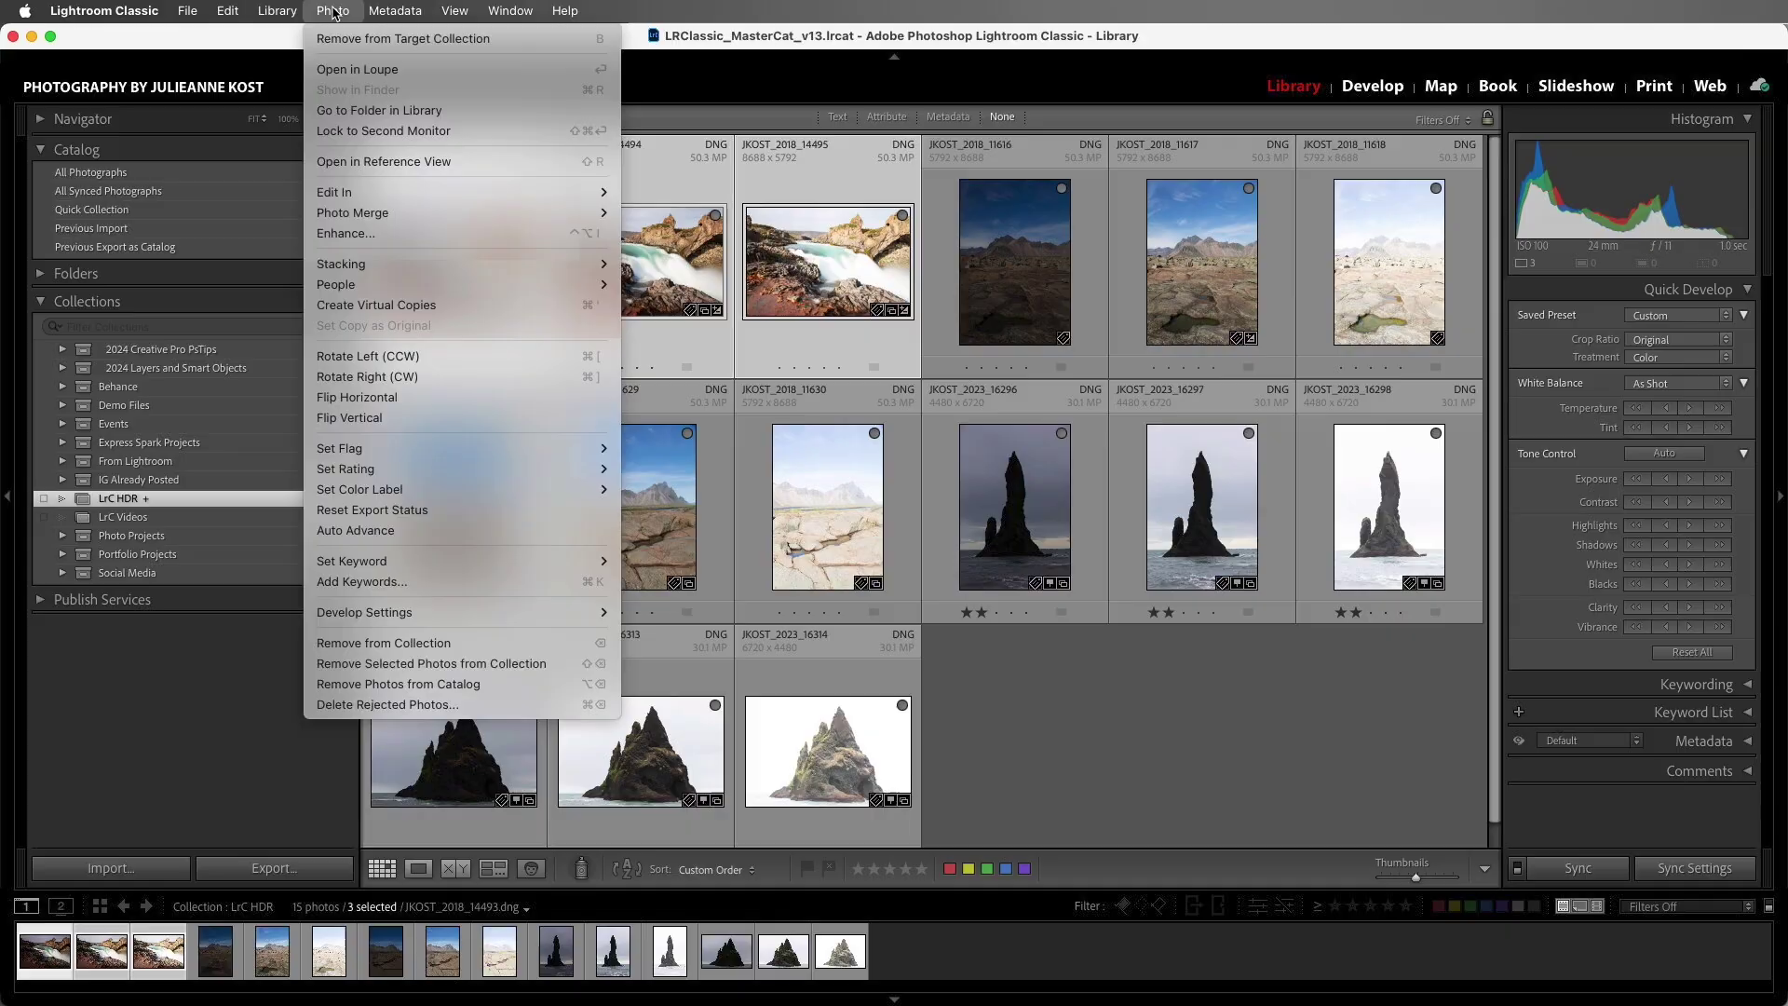
{"action": "mouse_move", "coordinate": [425, 212]}
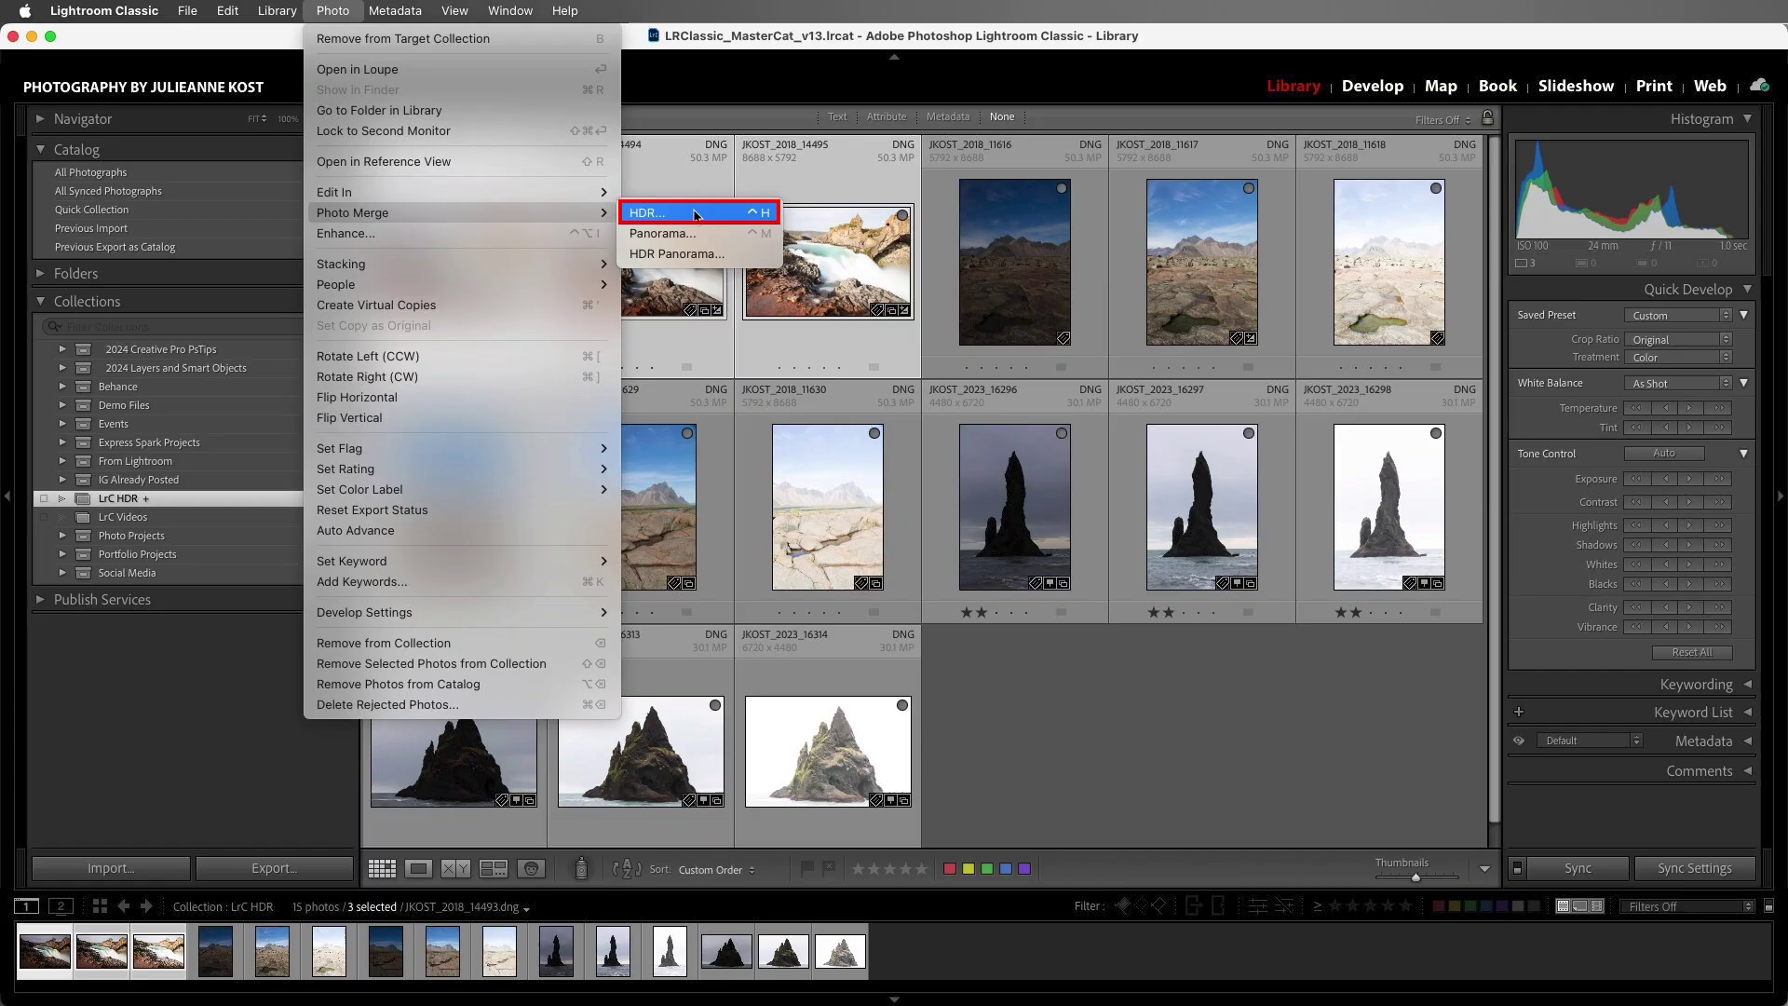
- Start an HDR merge of the waterfall frames, enlarge the preview dialog, and enable Auto Settings
{"action": "left_click", "coordinate": [697, 213]}
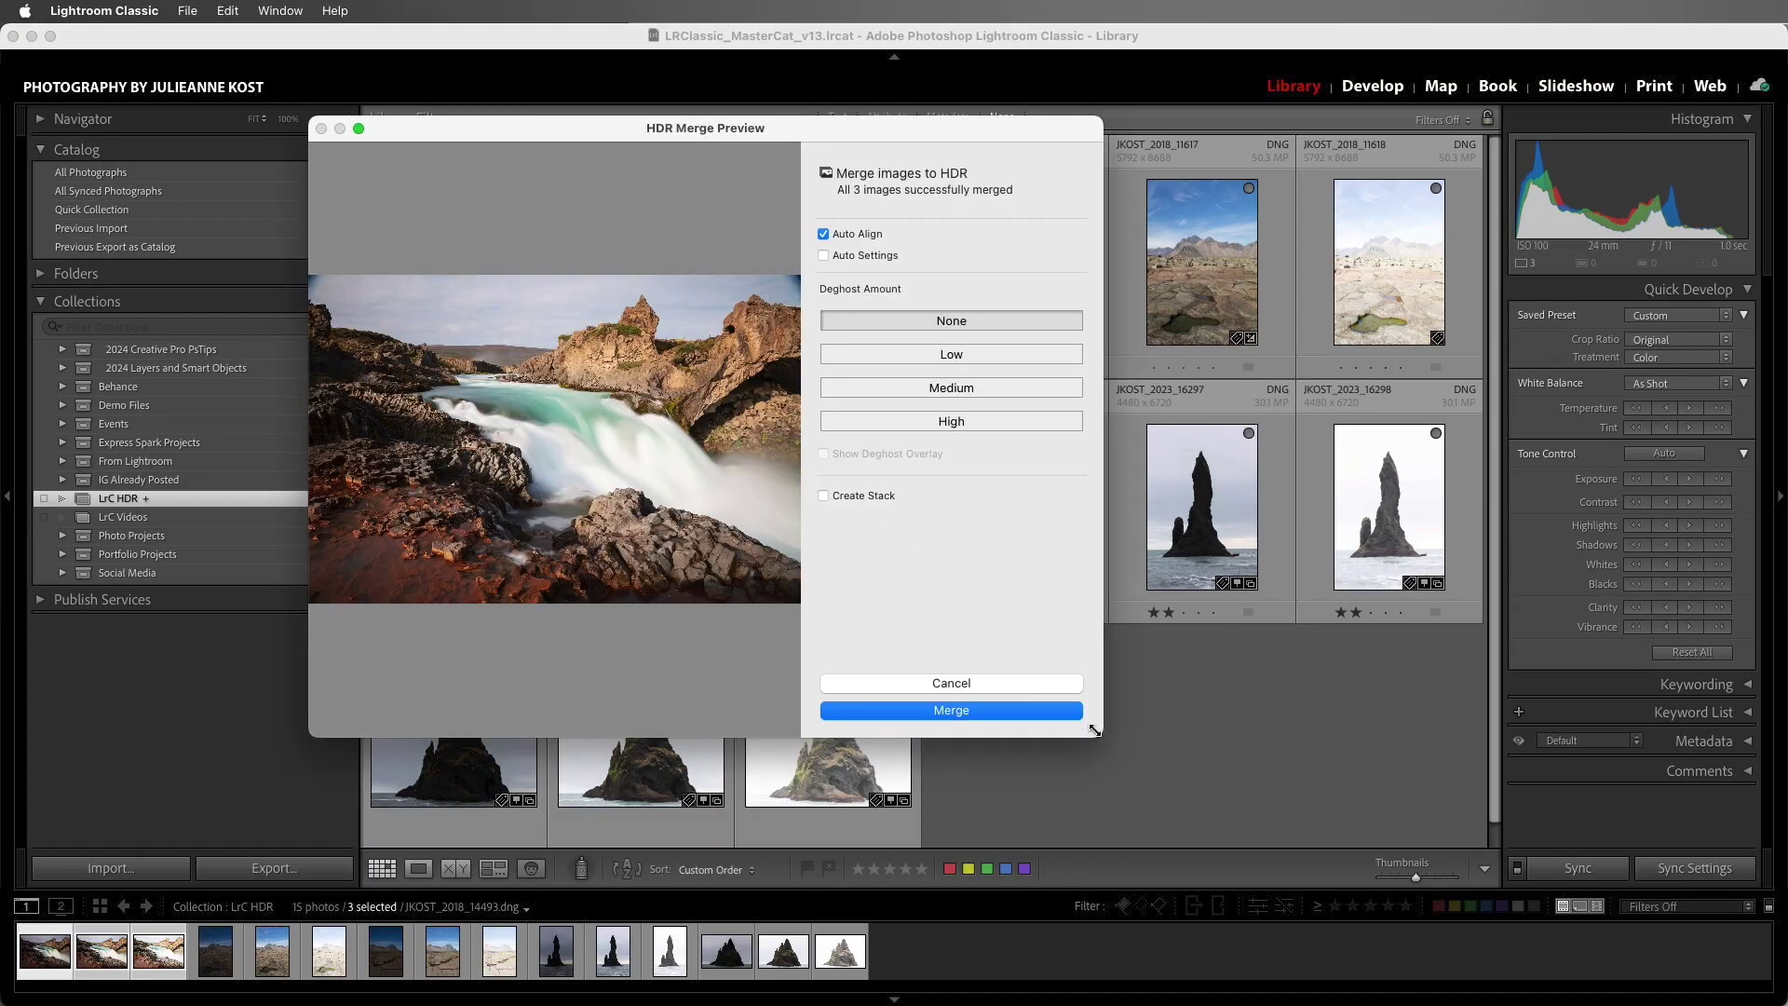
{"action": "left_click_drag", "start_coordinate": [1097, 733], "coordinate": [1439, 844]}
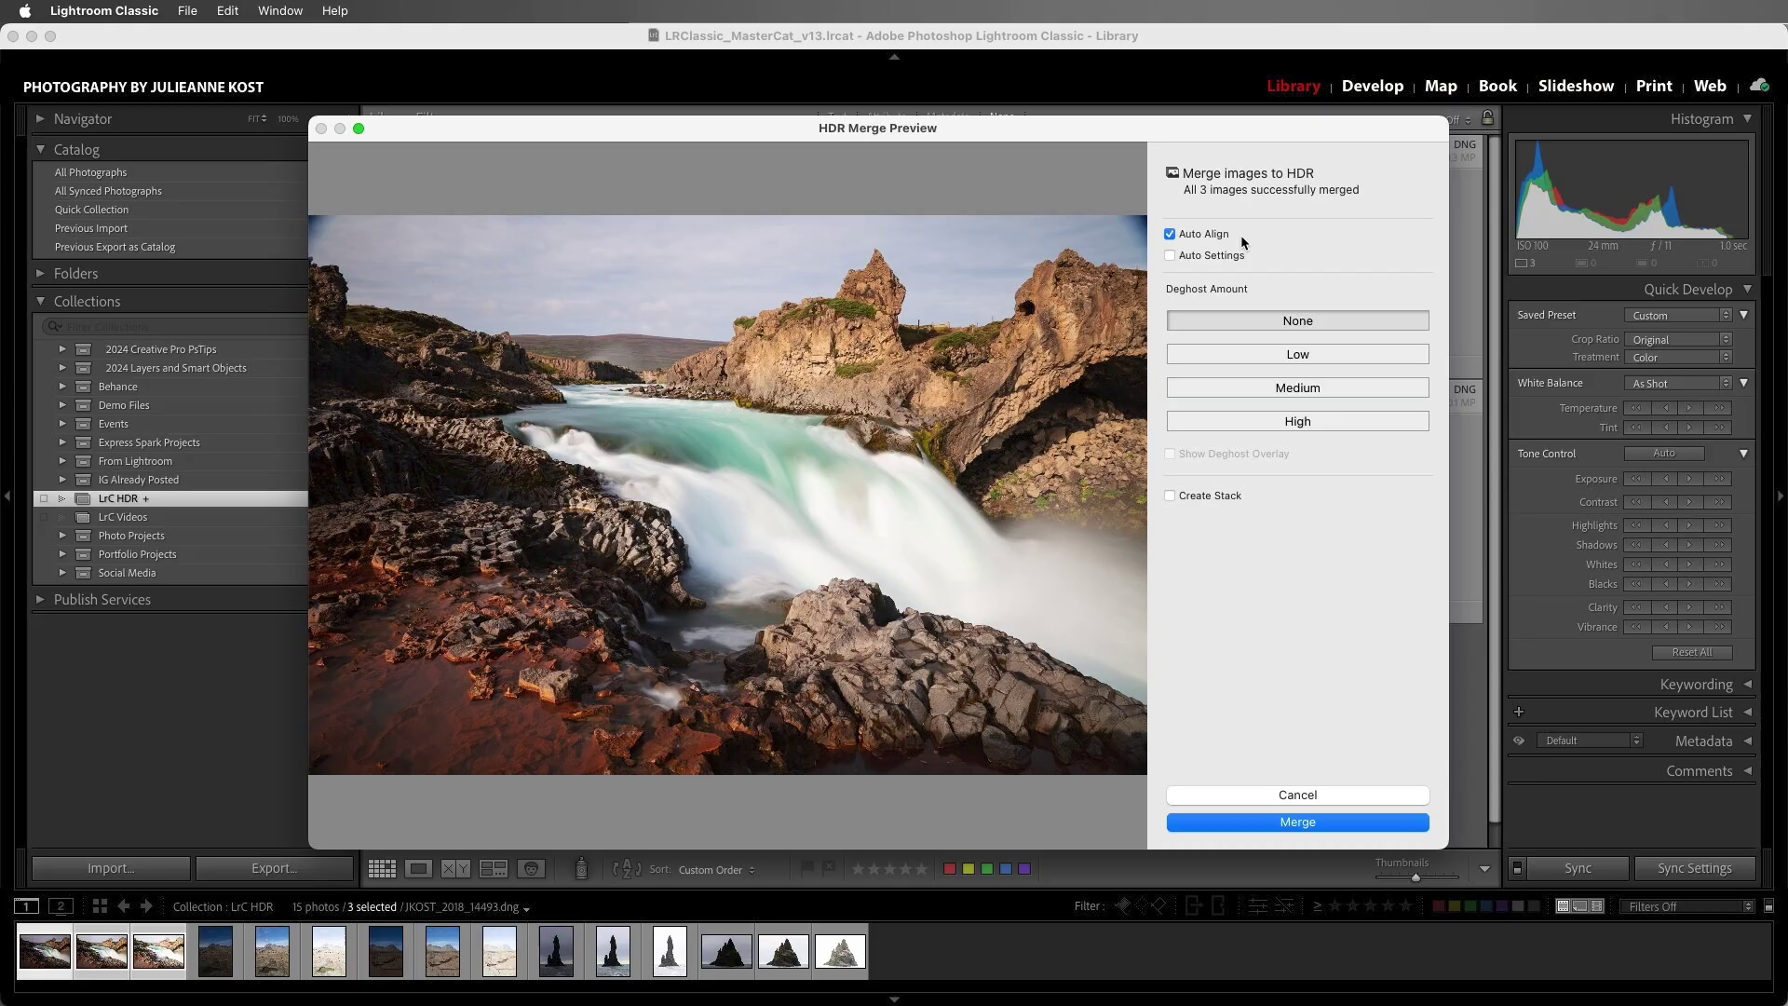
{"action": "left_click", "coordinate": [1169, 256]}
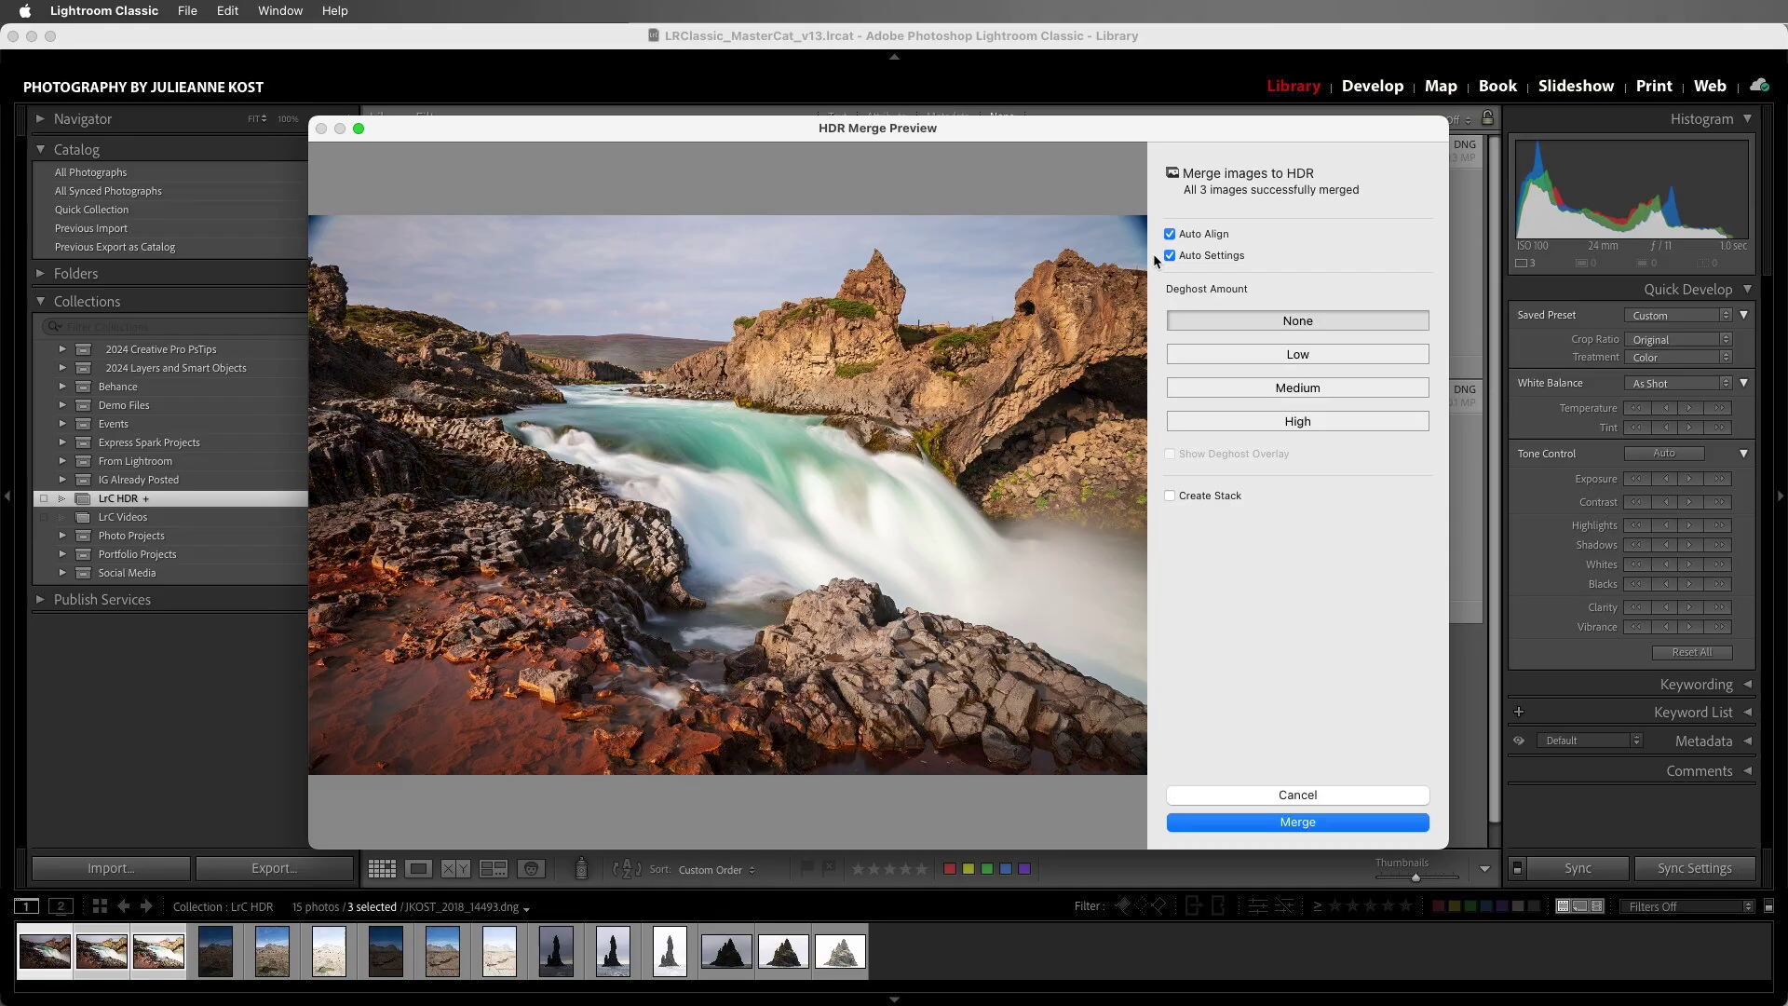
- Set Deghost Amount to Low with Show Deghost Overlay on, and check Create Stack
{"action": "left_click", "coordinate": [1198, 354]}
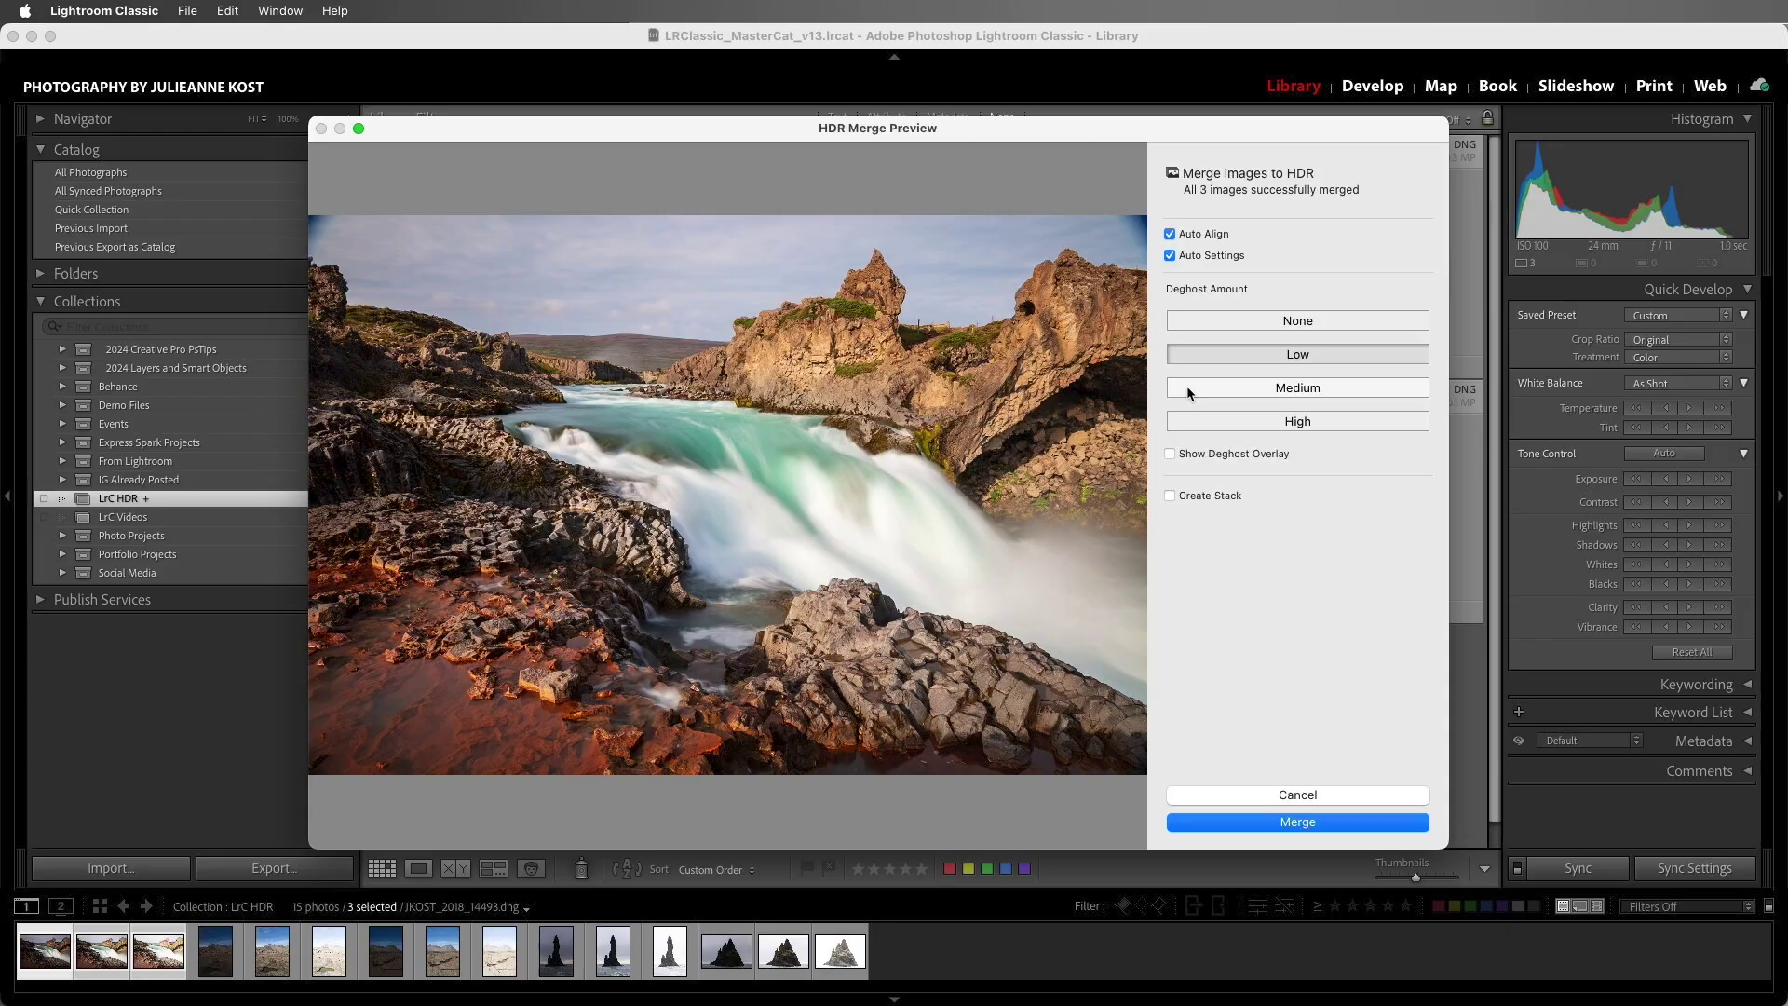
{"action": "left_click", "coordinate": [1170, 456]}
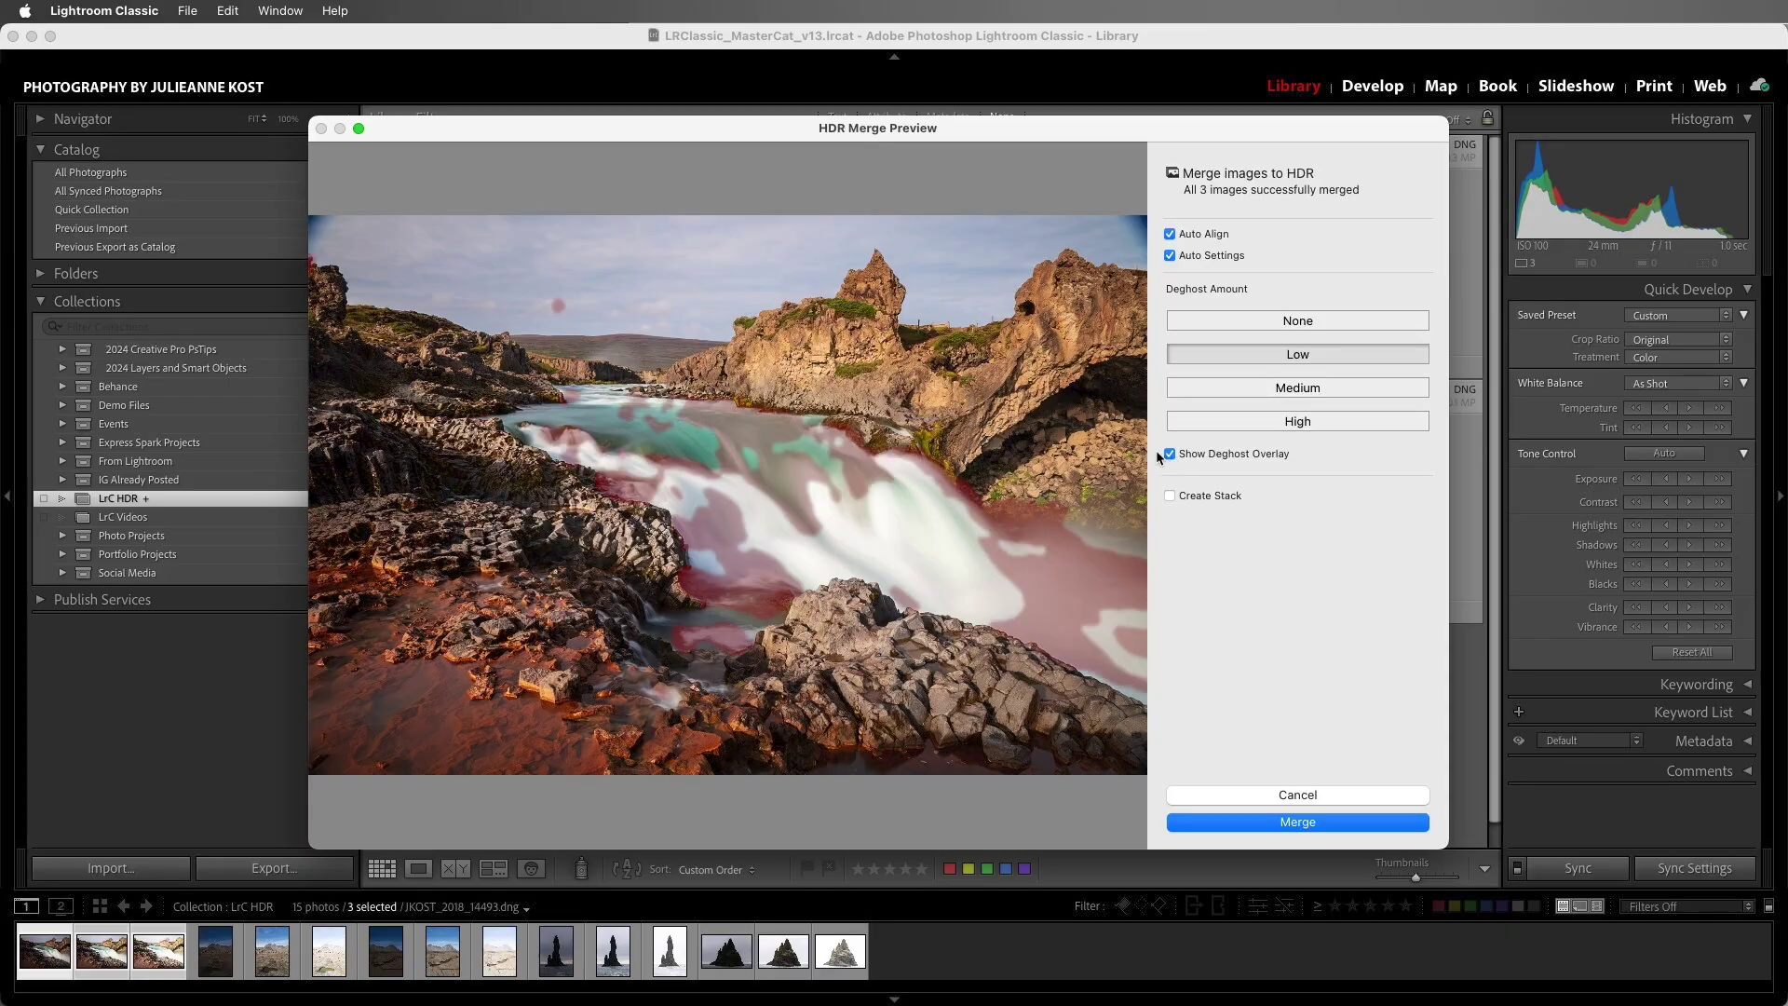
{"action": "left_click", "coordinate": [1159, 454]}
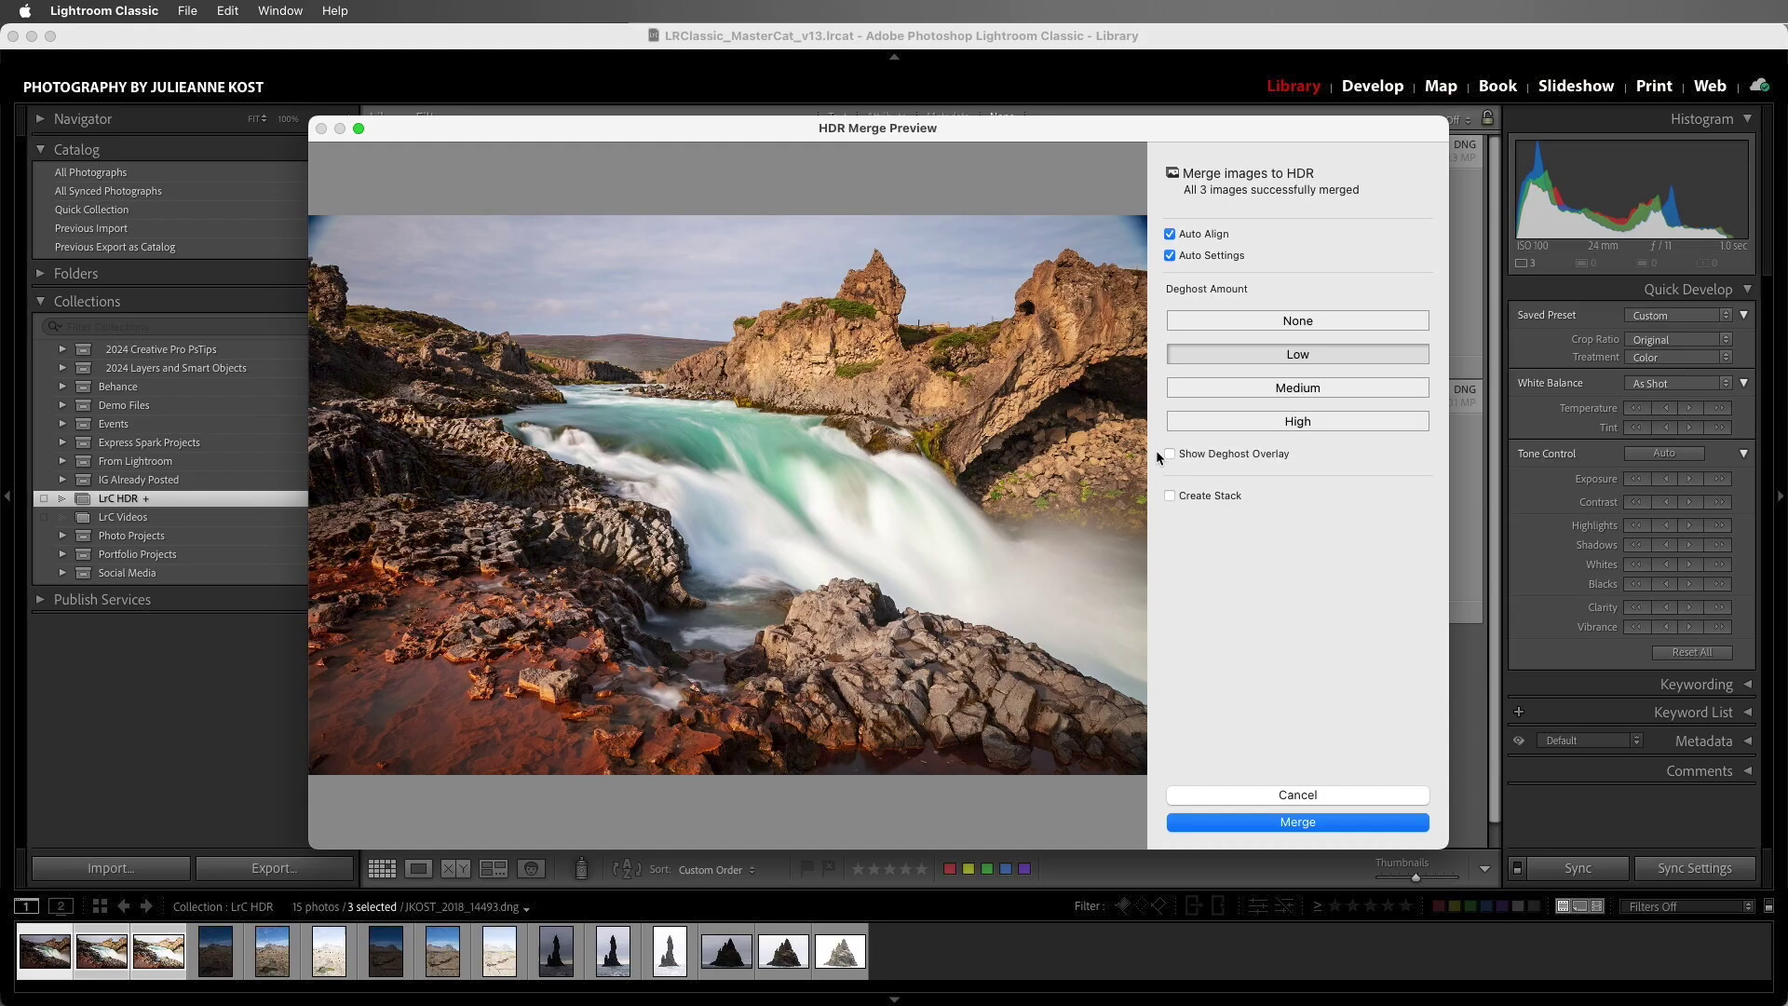
{"action": "left_click", "coordinate": [1157, 455]}
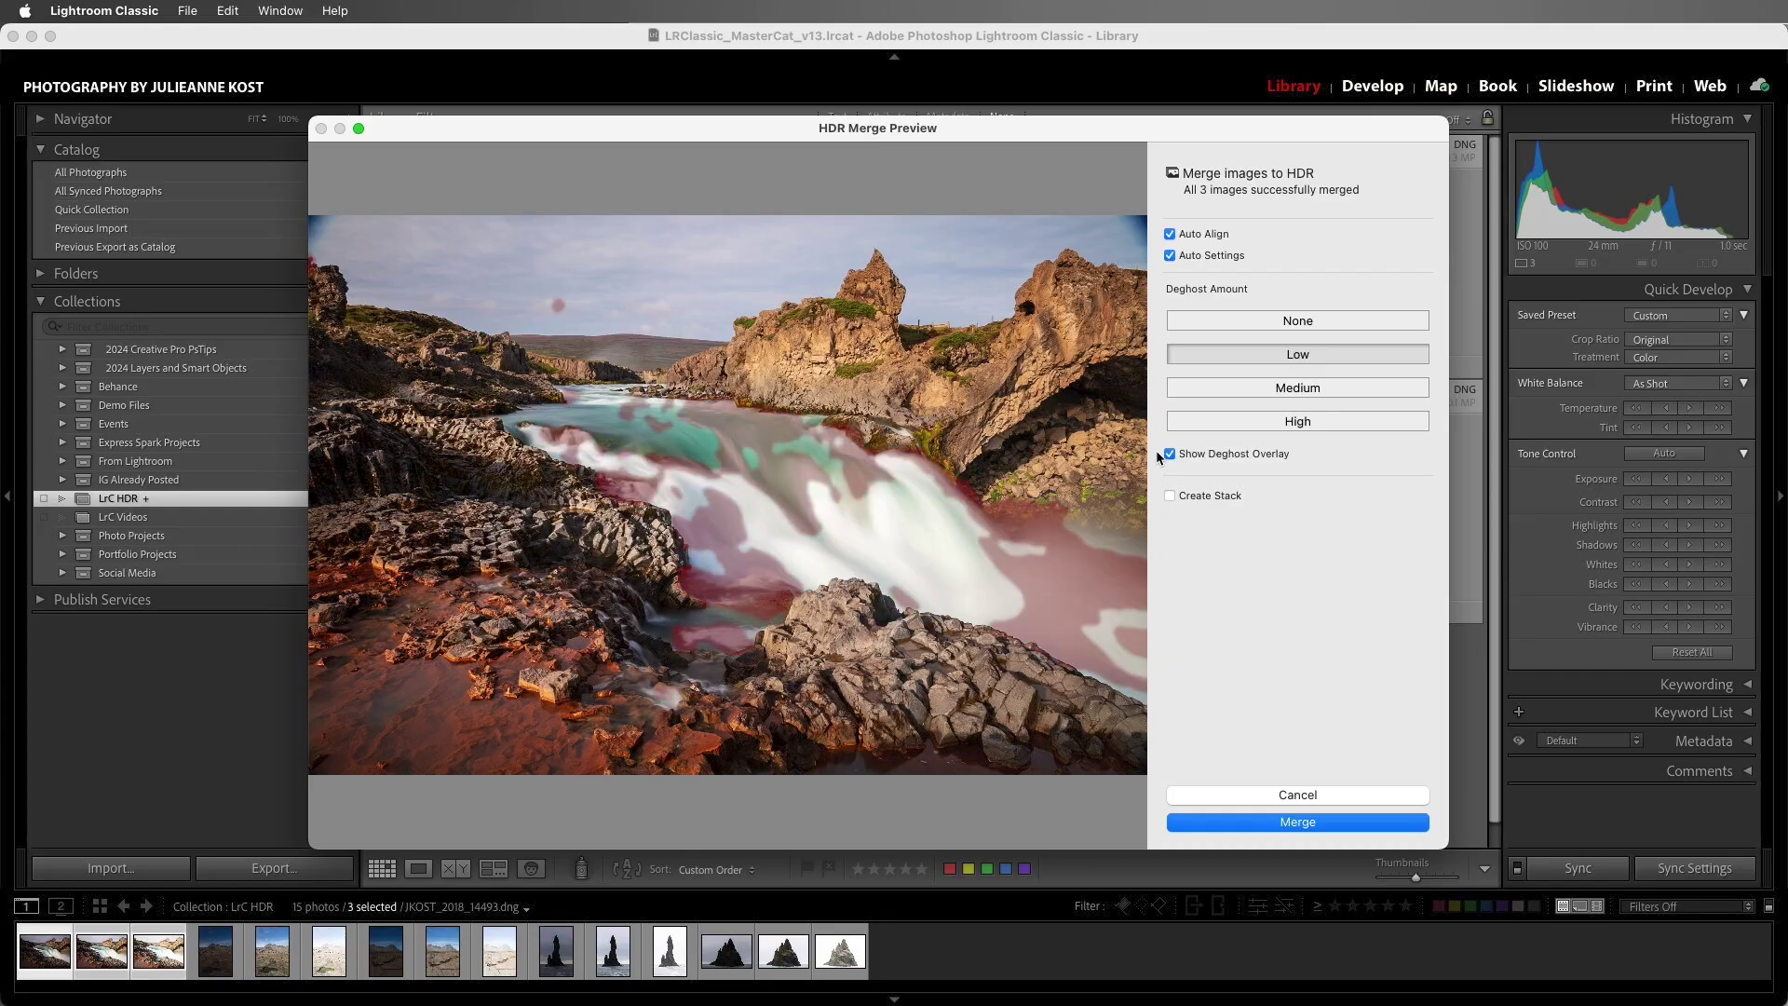
{"action": "left_click", "coordinate": [1169, 496]}
- Merge into JKOST_2018_14493-HDR.dng and let it appear first in the grid as a stack
{"action": "left_click", "coordinate": [1277, 823]}
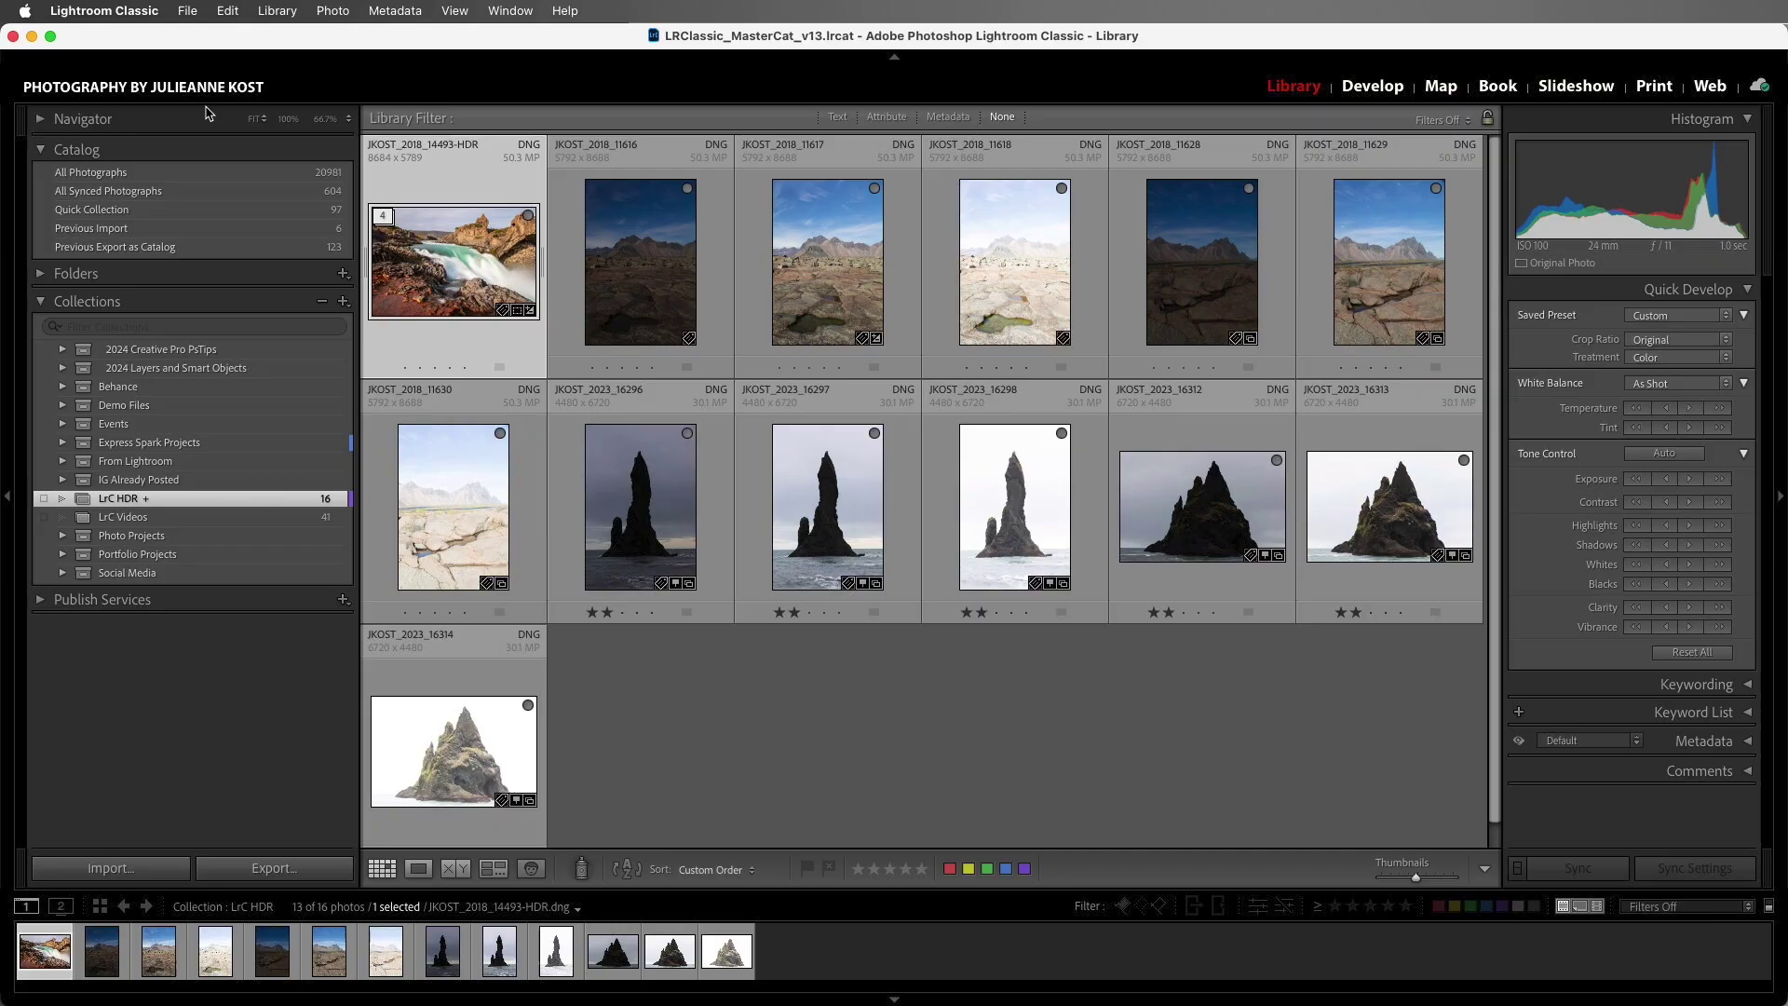
{"action": "key", "text": "6"}
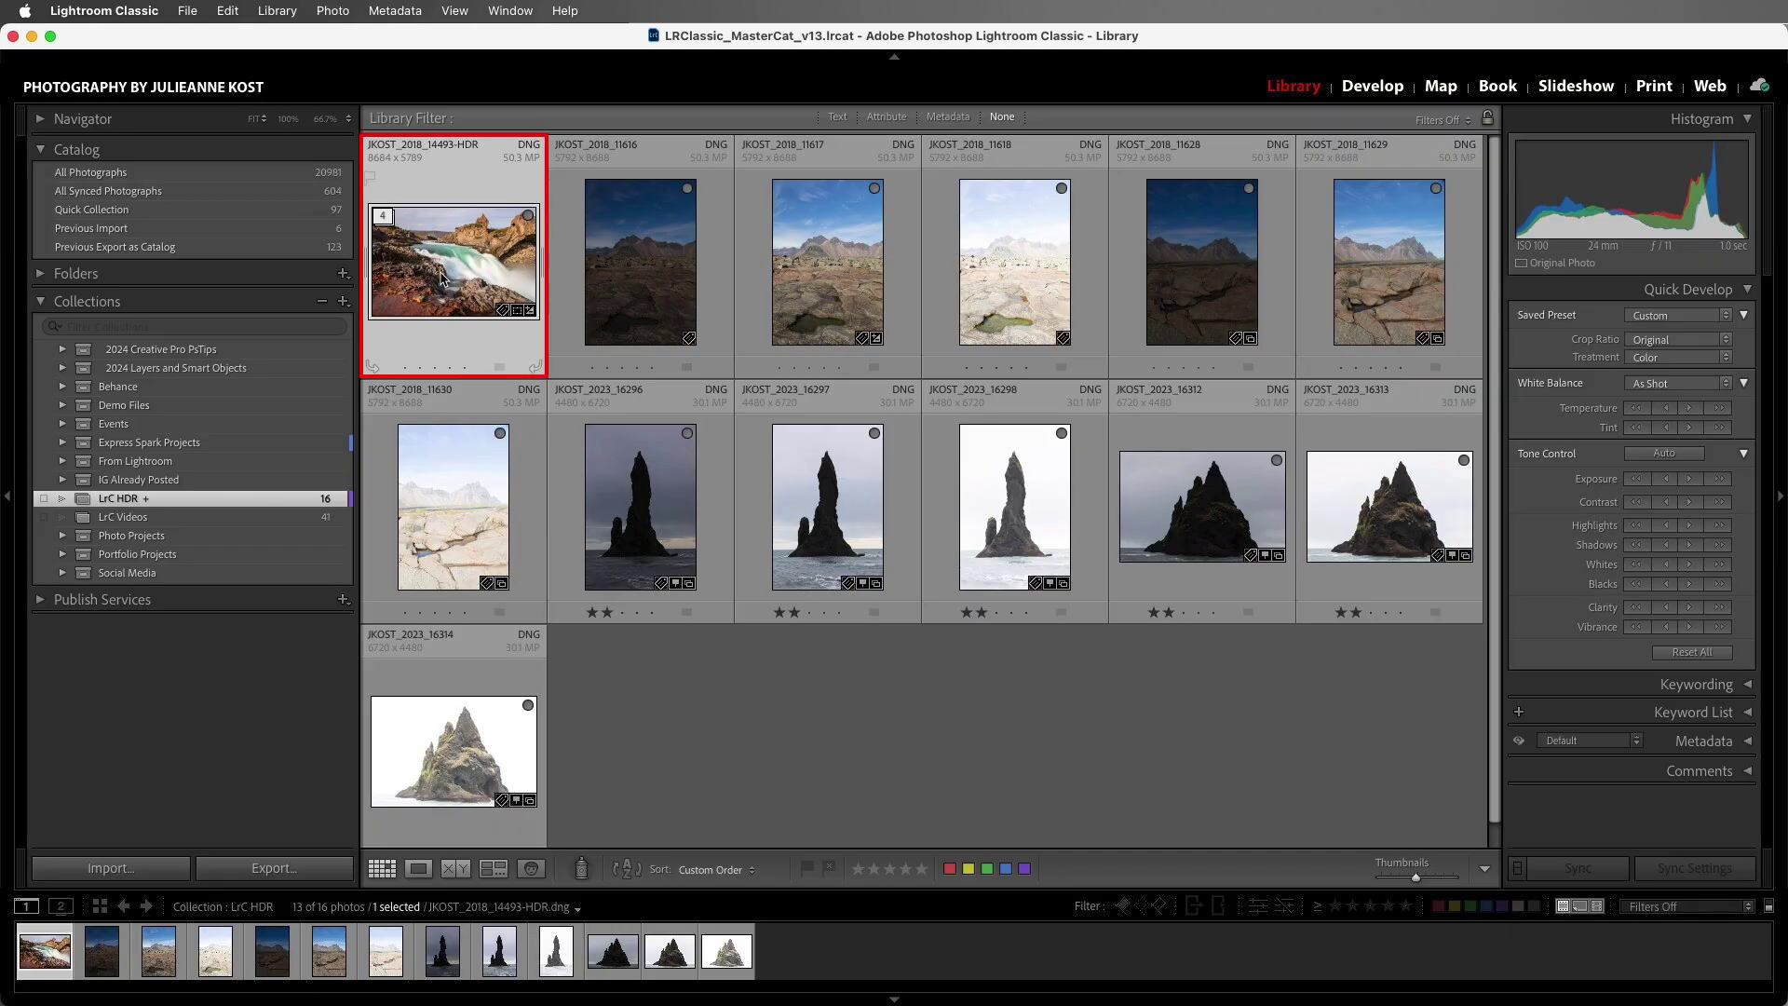
{"action": "key", "text": "6"}
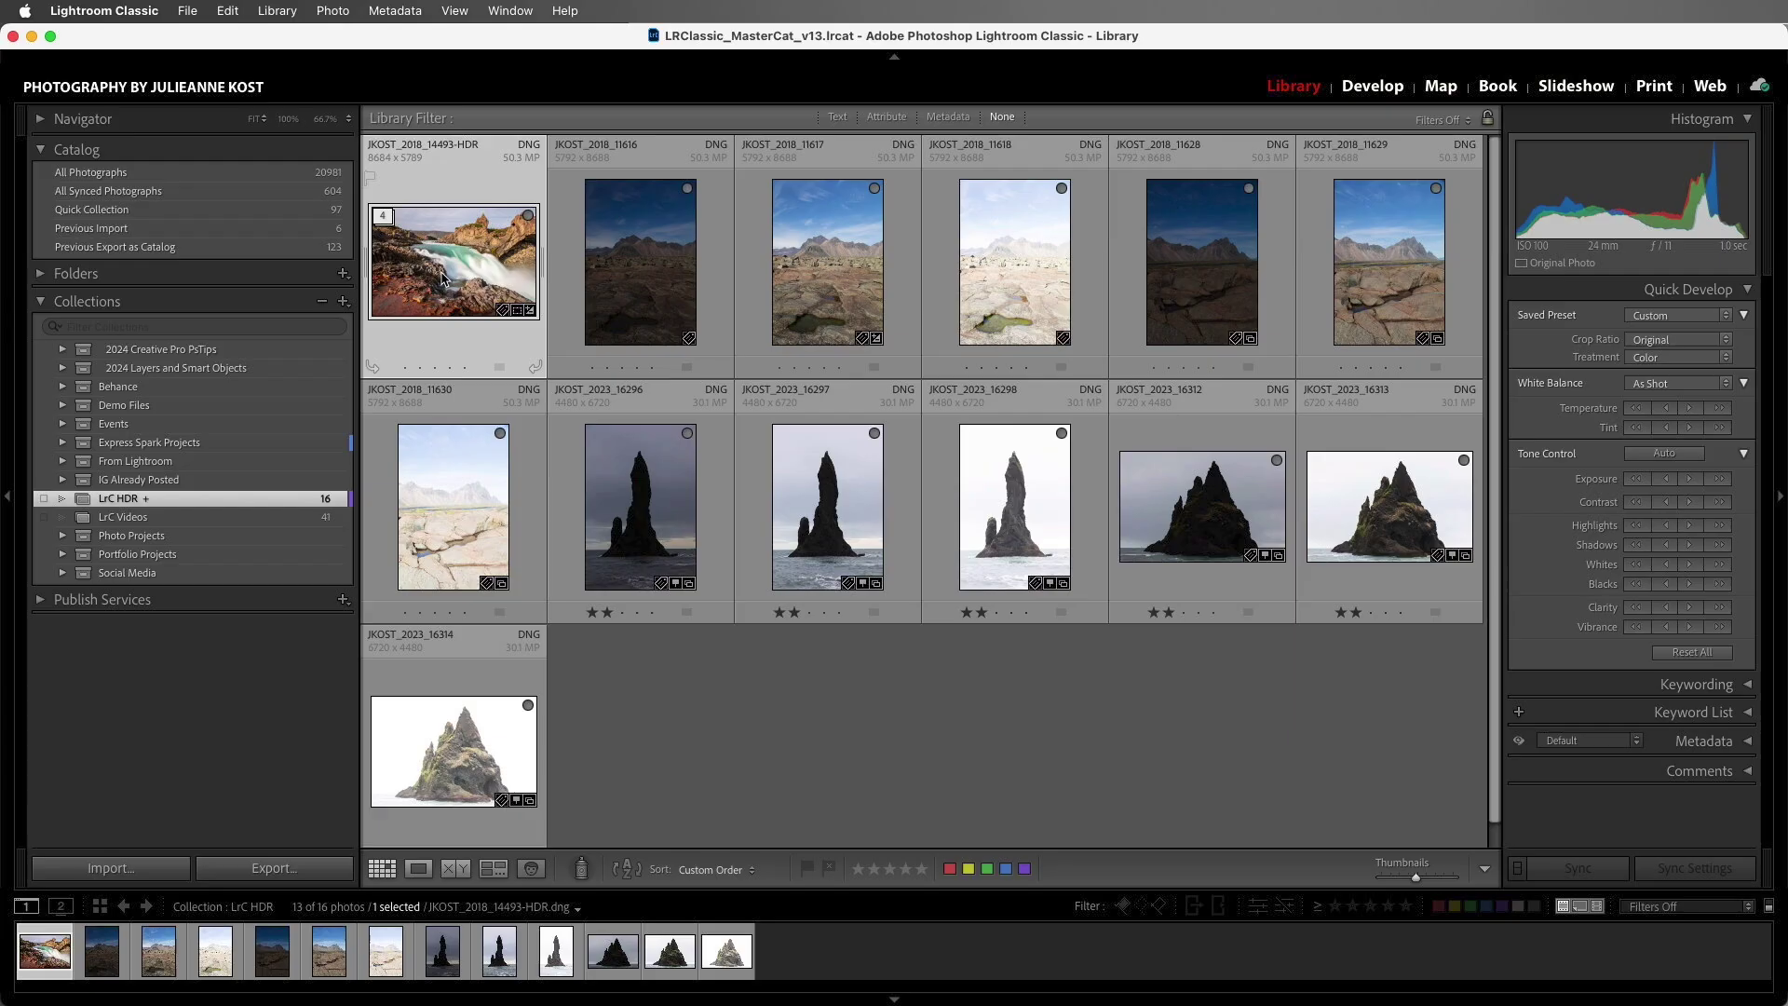
- Expand the HDR stack, filter file names containing 'hdr', then set the library filter to None
{"action": "left_click", "coordinate": [385, 217]}
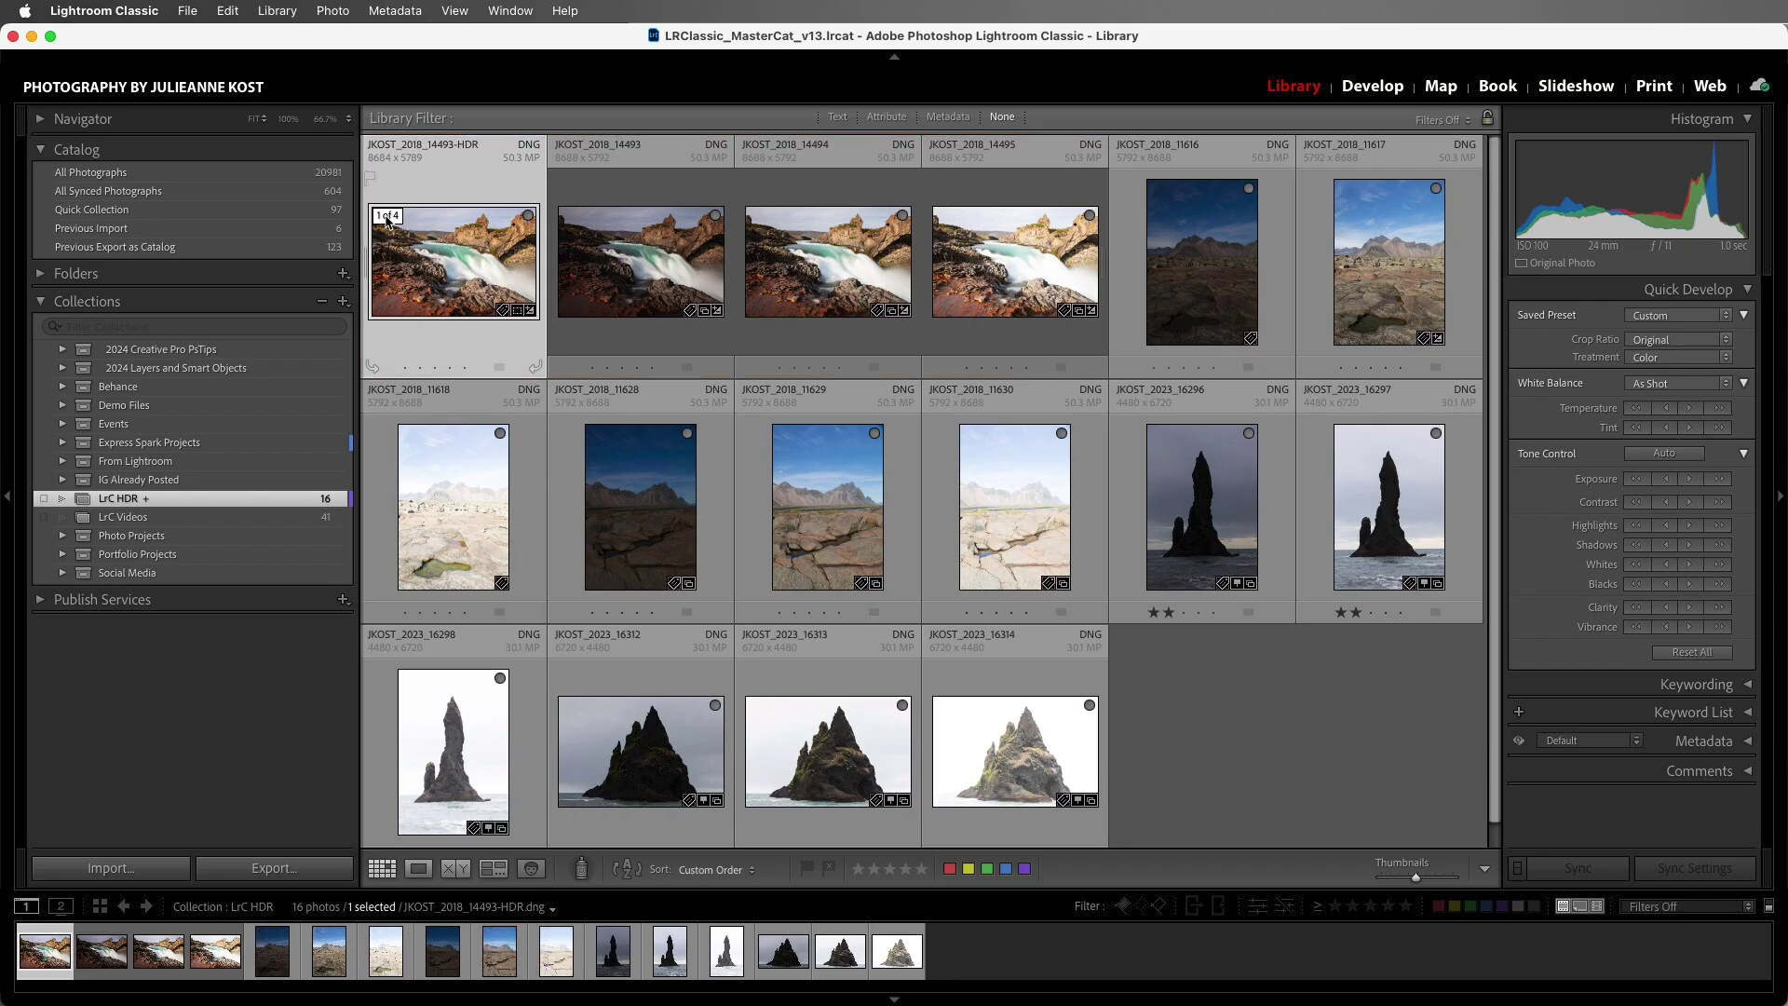
{"action": "left_click", "coordinate": [467, 155]}
{"action": "left_click", "coordinate": [837, 118]}
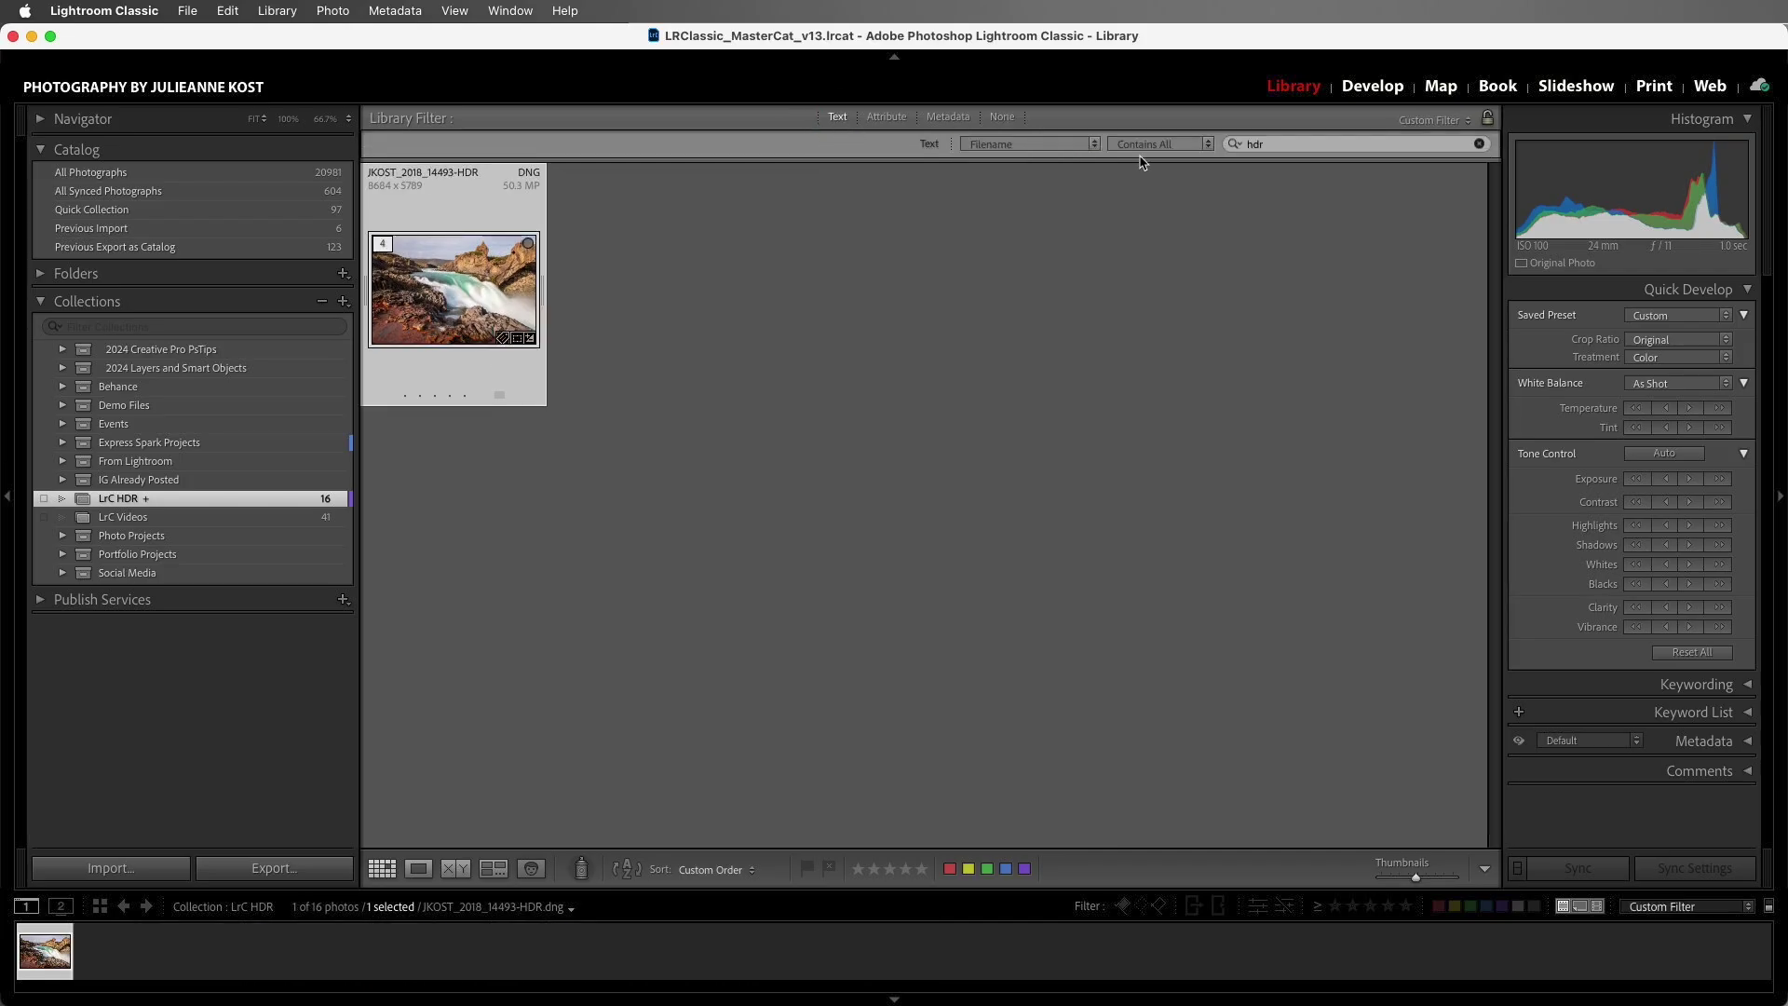
{"action": "left_click", "coordinate": [1254, 150]}
{"action": "left_click", "coordinate": [1005, 120]}
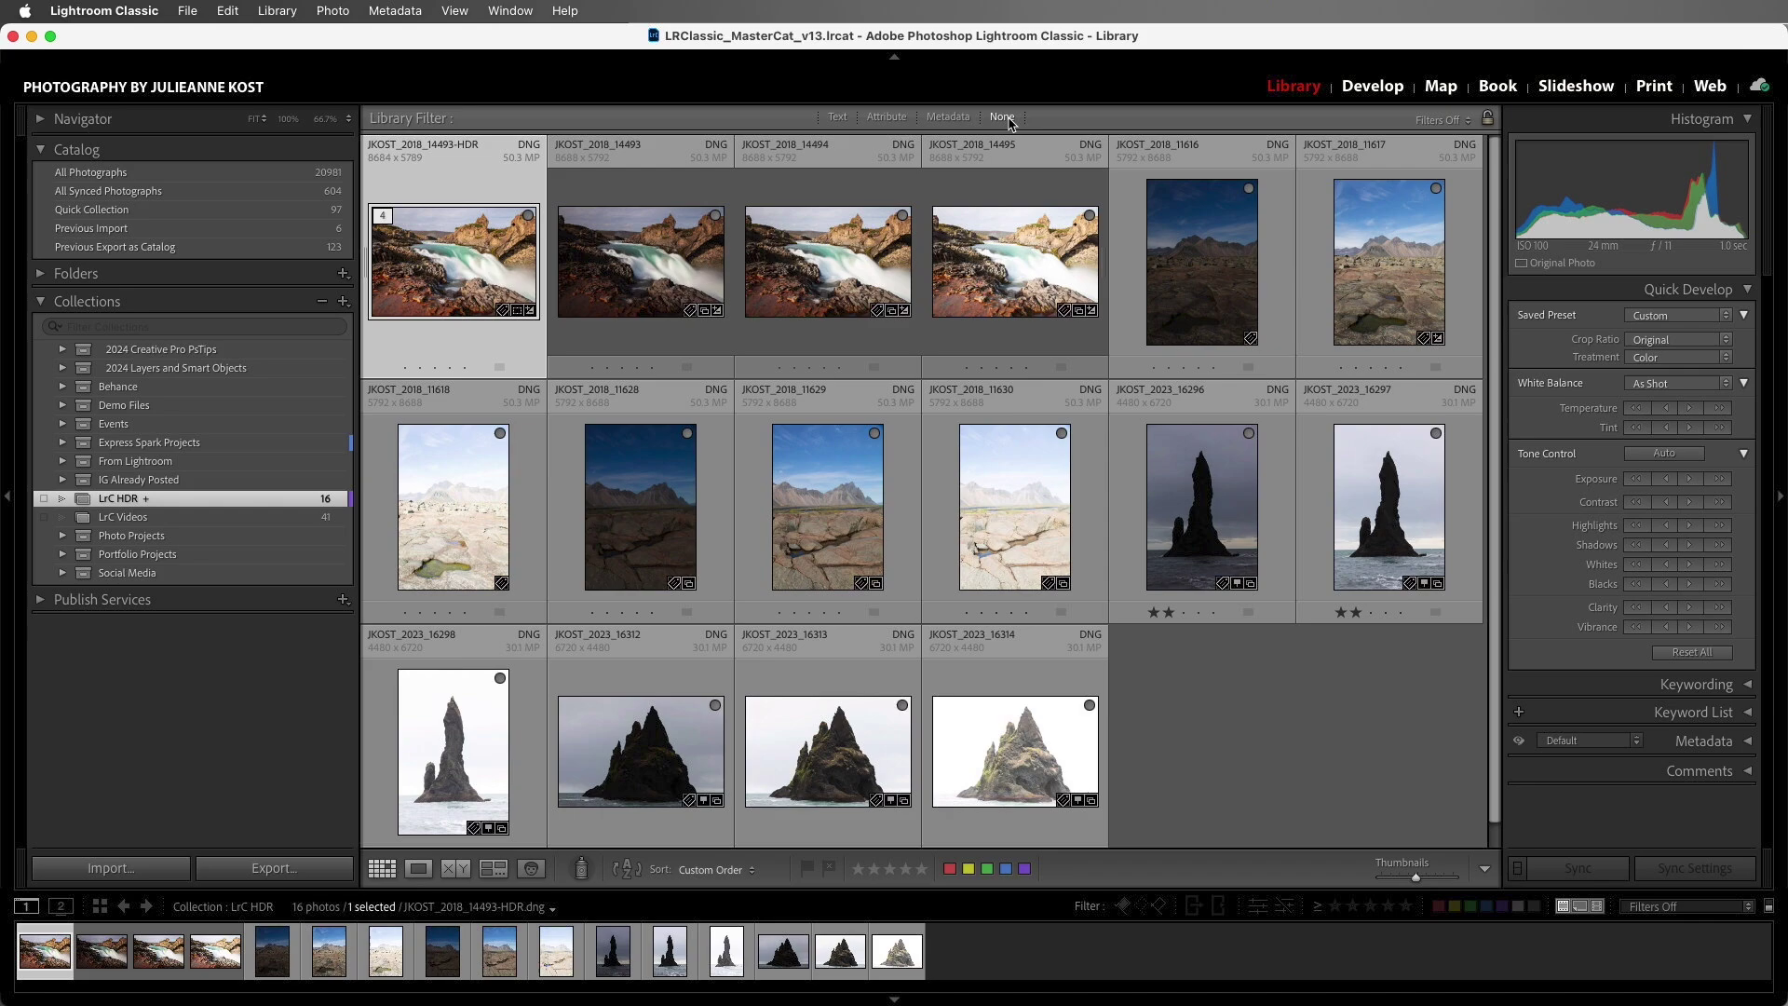
- In Develop's Basic panel, set Highlights to -80, reset Blacks to 0, and return Exposure to 0.00
{"action": "left_click", "coordinate": [1361, 91]}
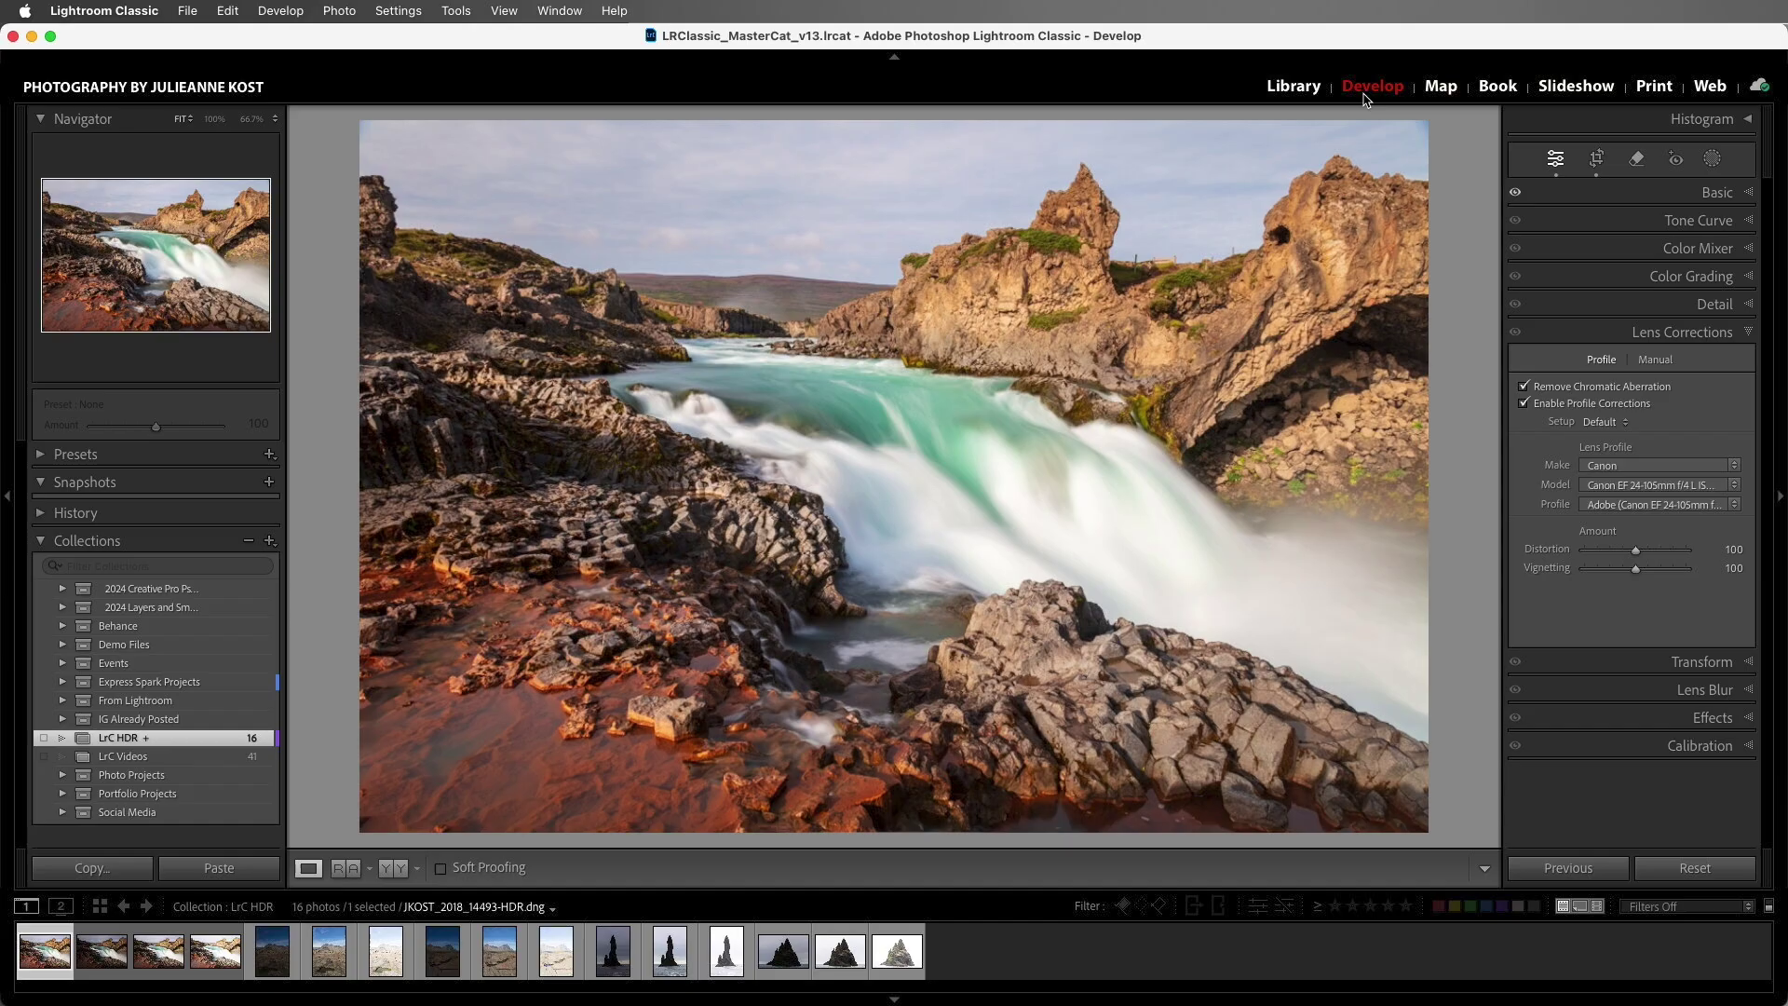
{"action": "left_click", "coordinate": [1560, 196]}
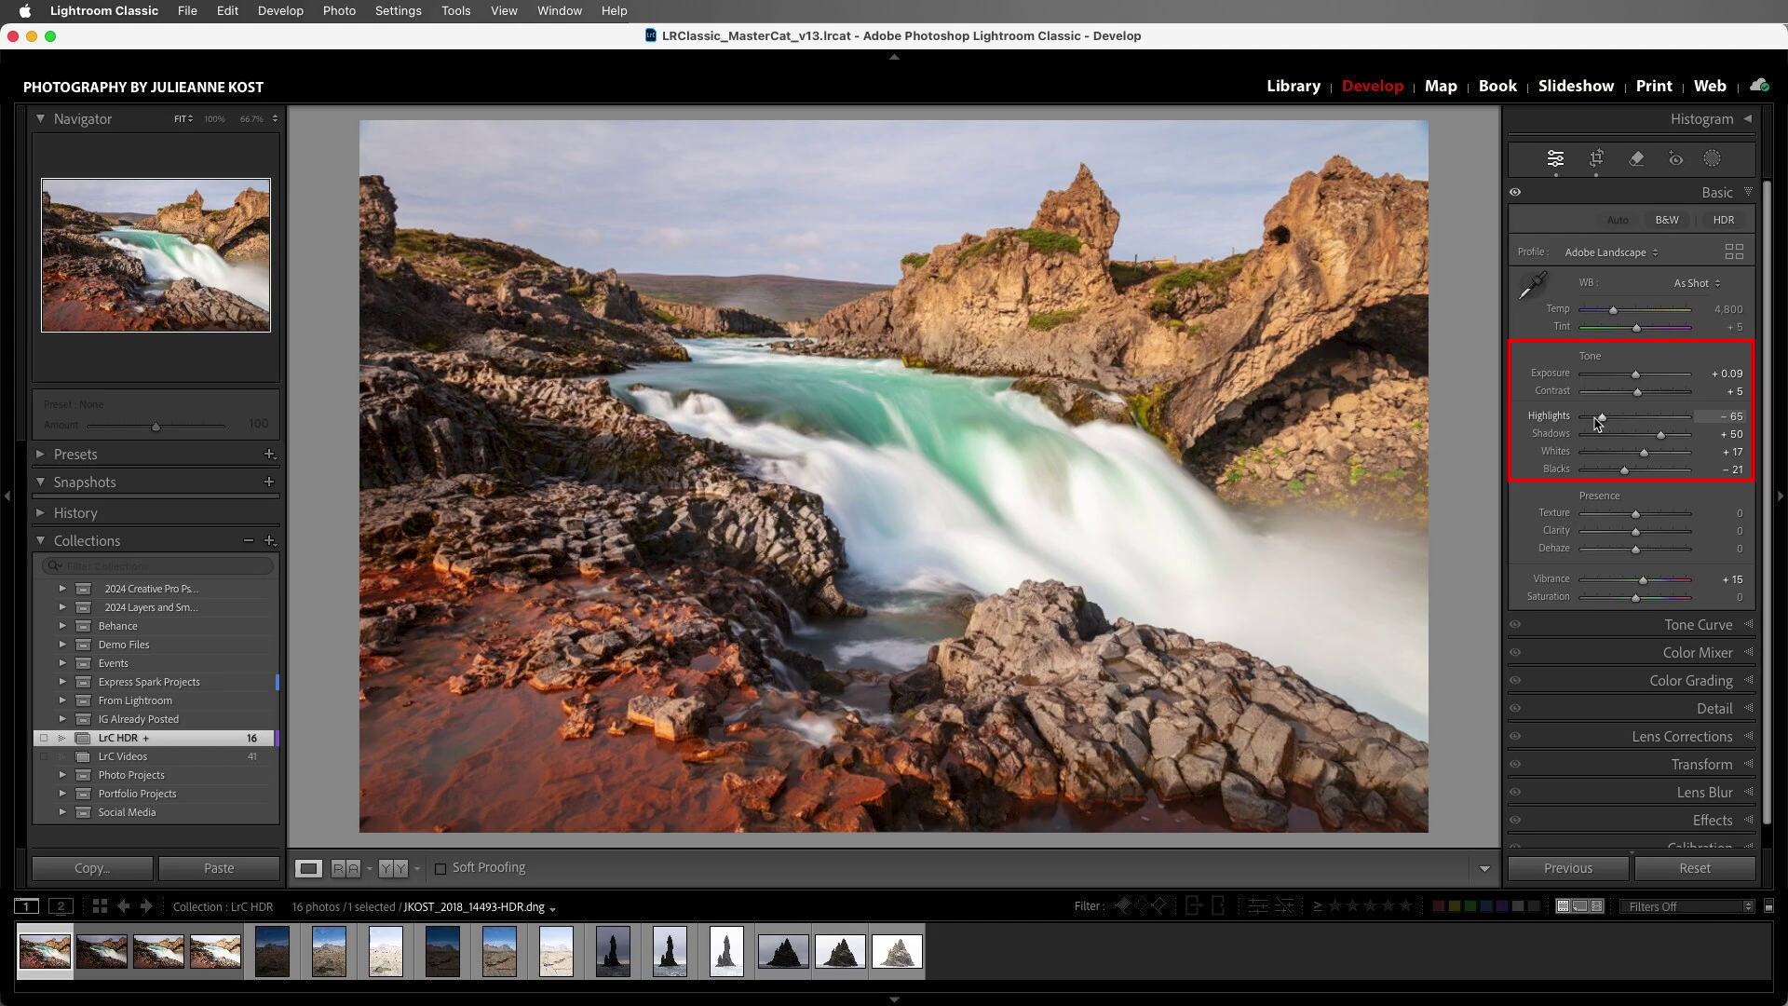
{"action": "left_click_drag", "start_coordinate": [1593, 419], "coordinate": [1681, 434]}
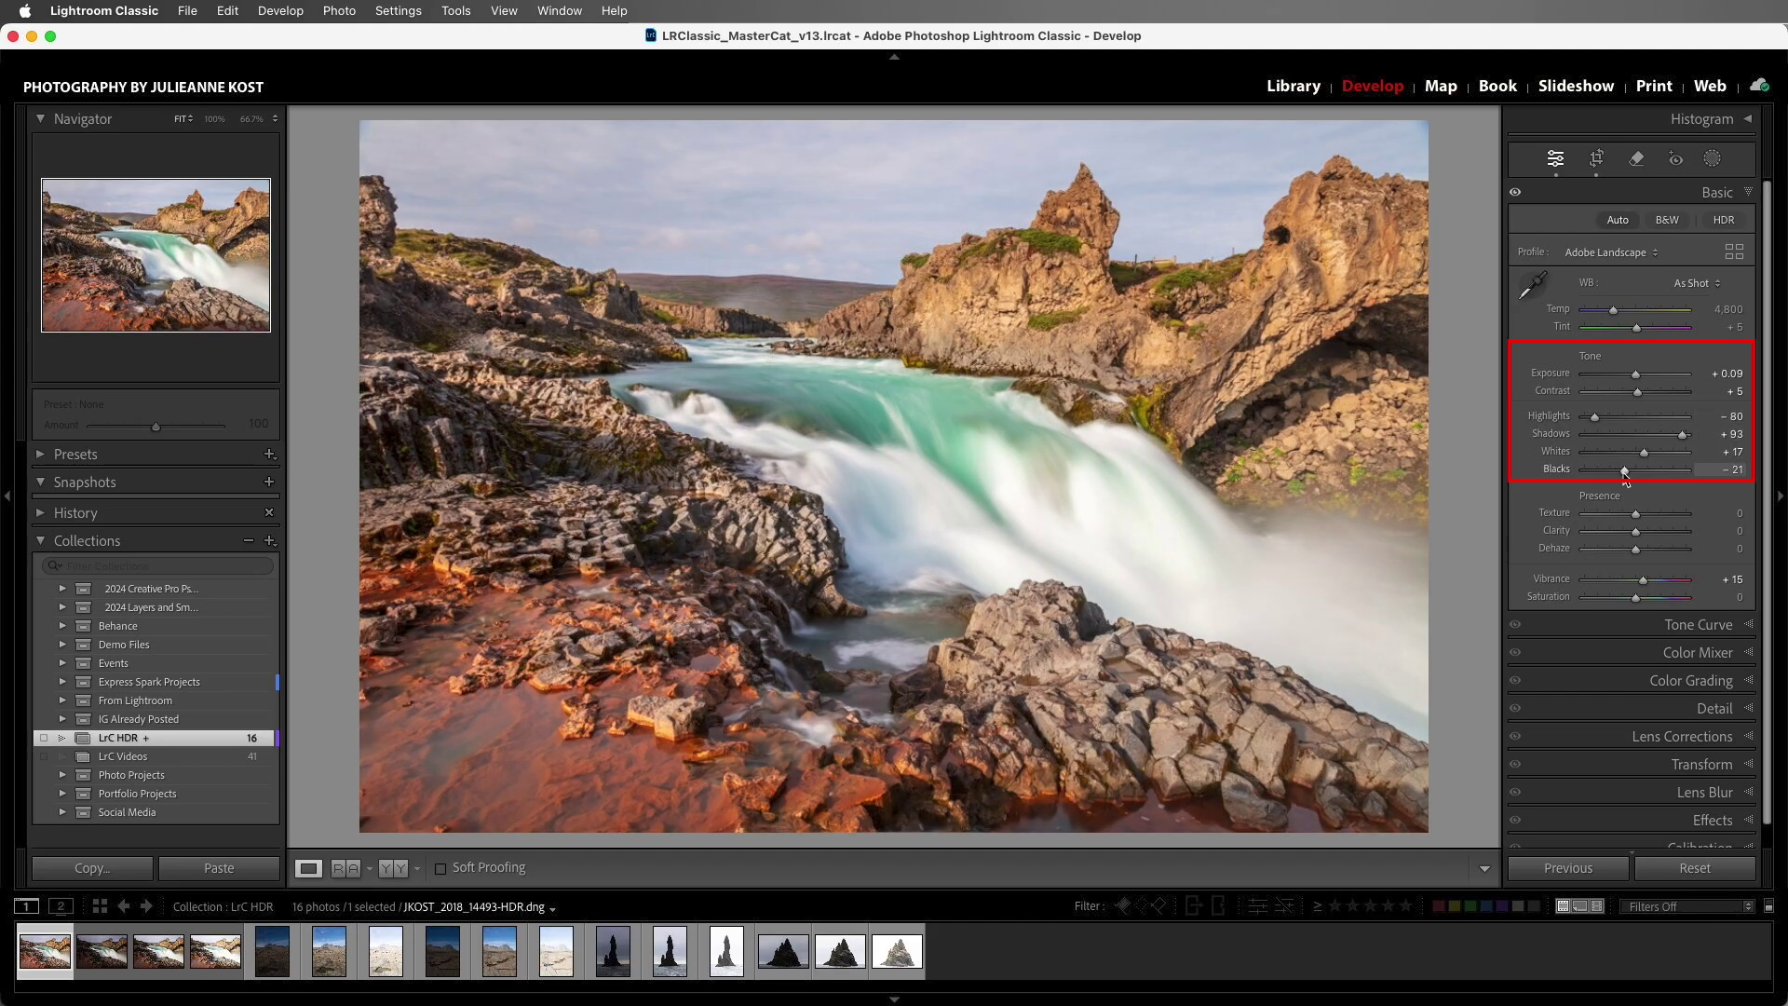
{"action": "double_click", "coordinate": [1624, 471]}
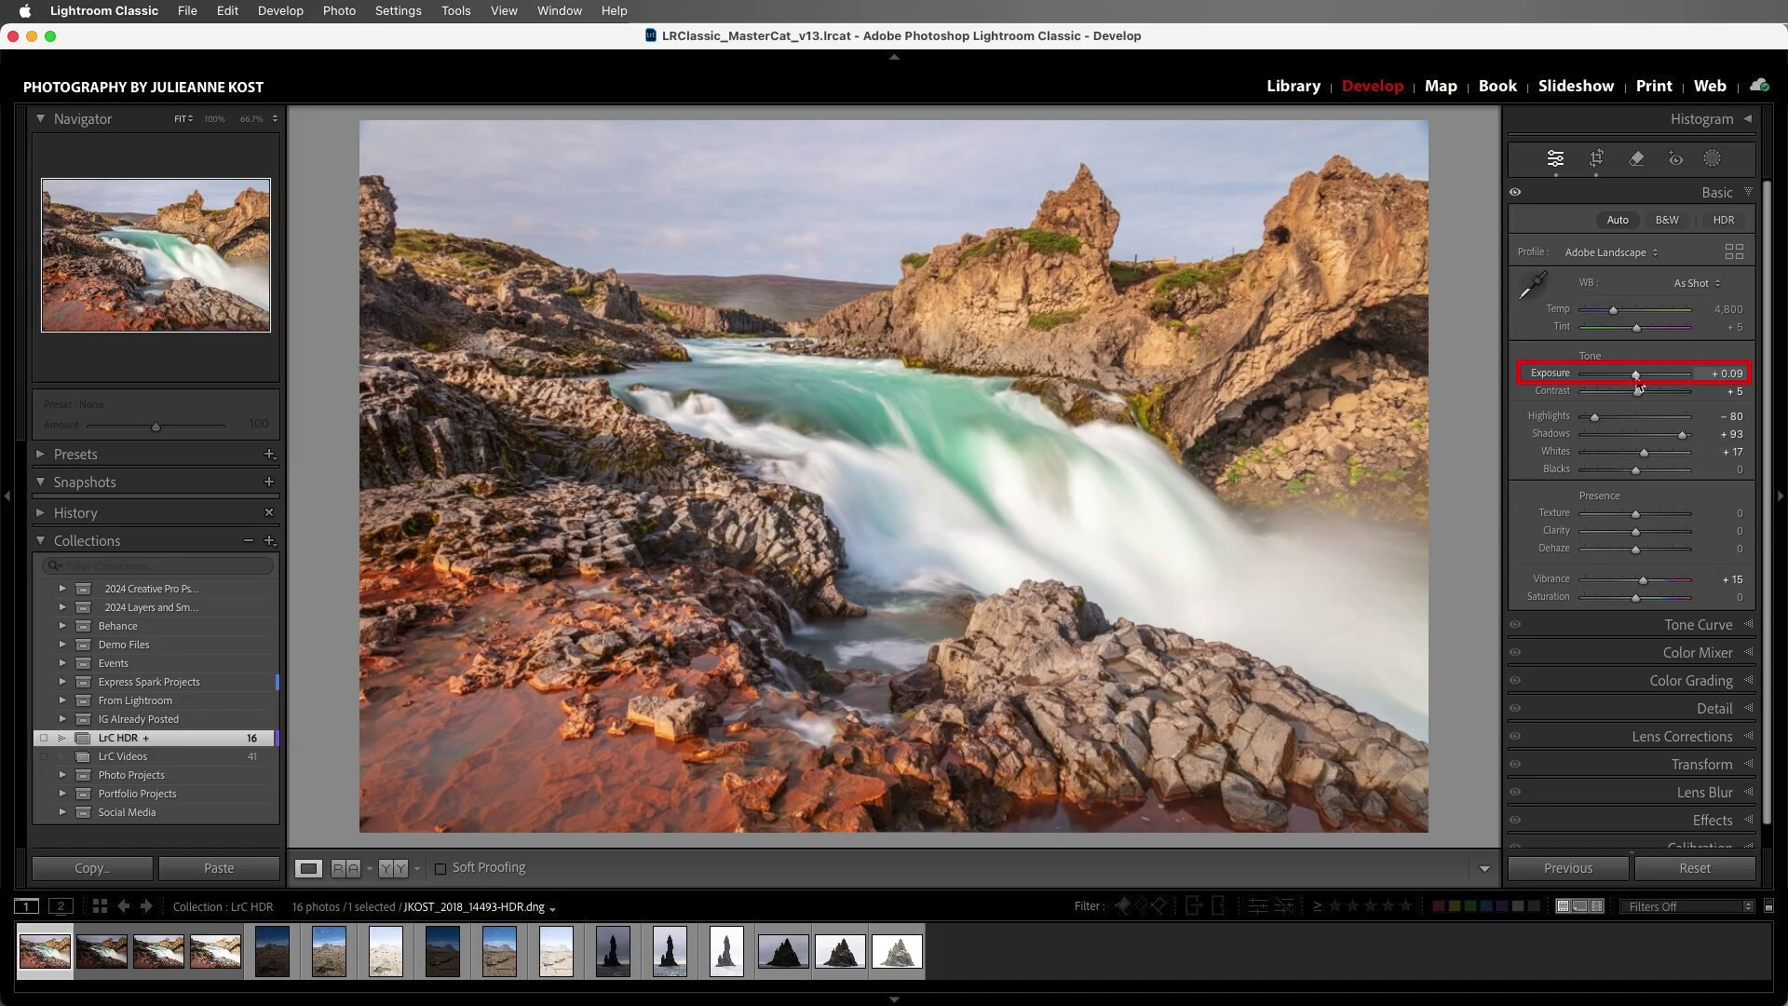
{"action": "left_click_drag", "start_coordinate": [1639, 384], "coordinate": [1690, 384]}
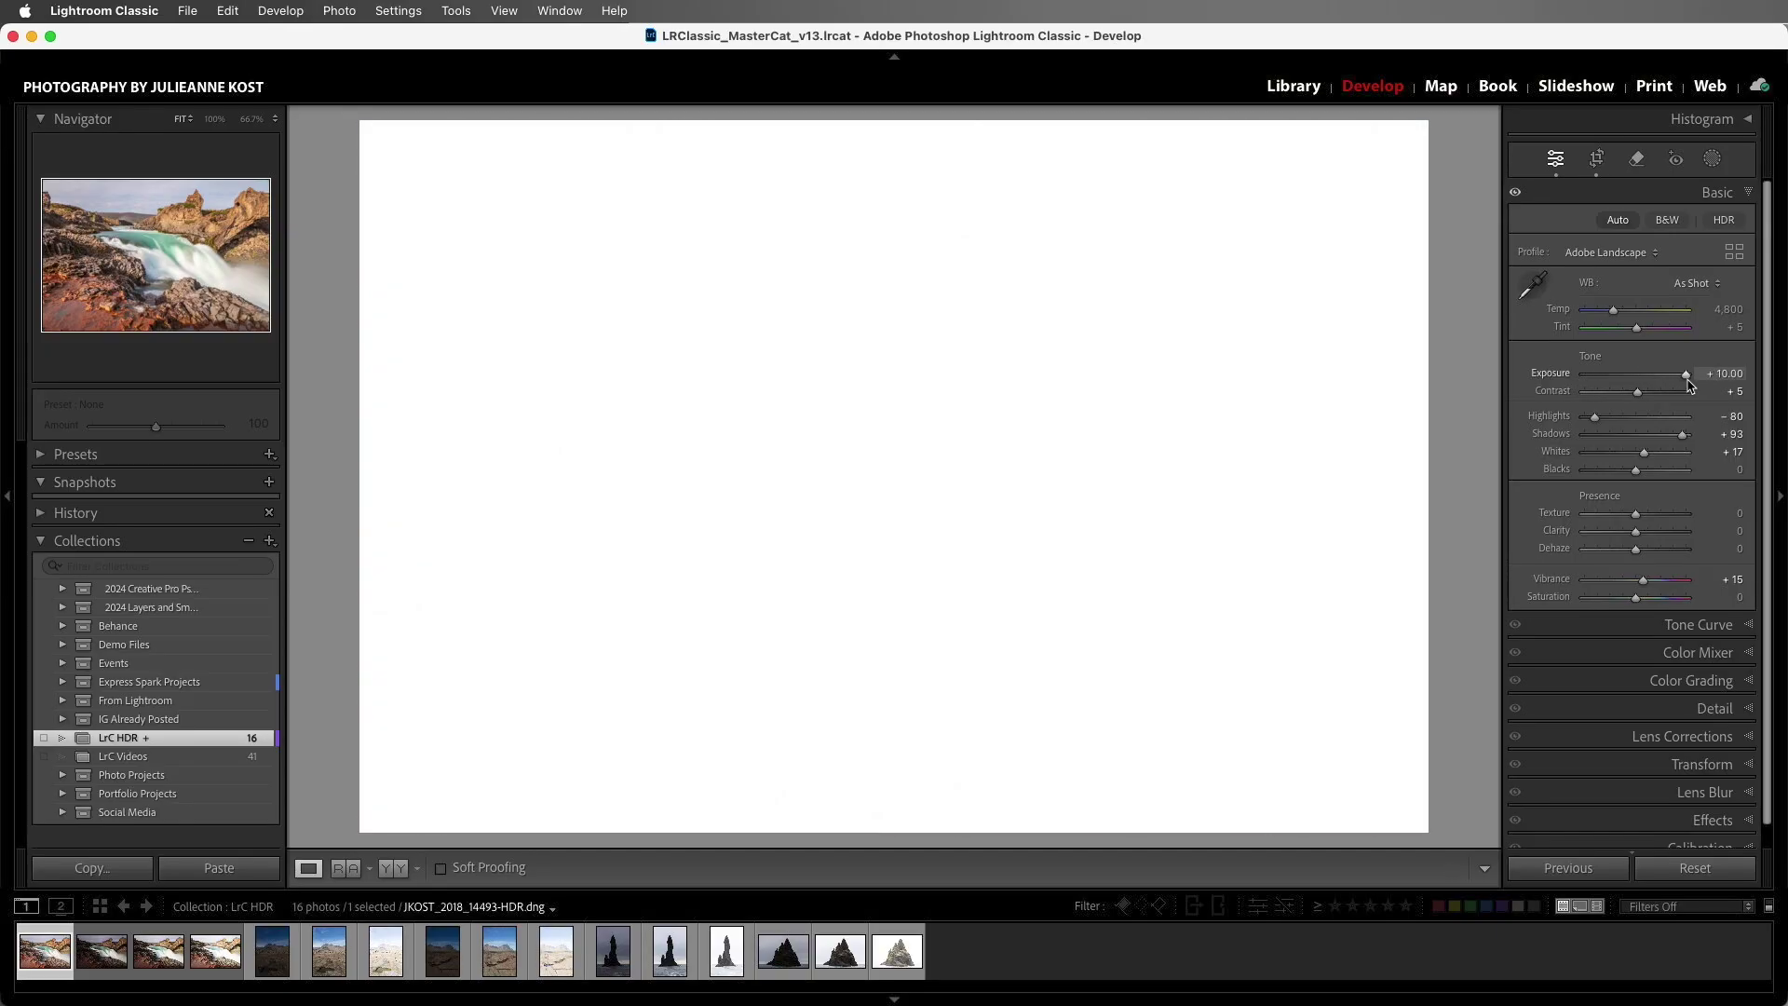
{"action": "double_click", "coordinate": [1688, 377]}
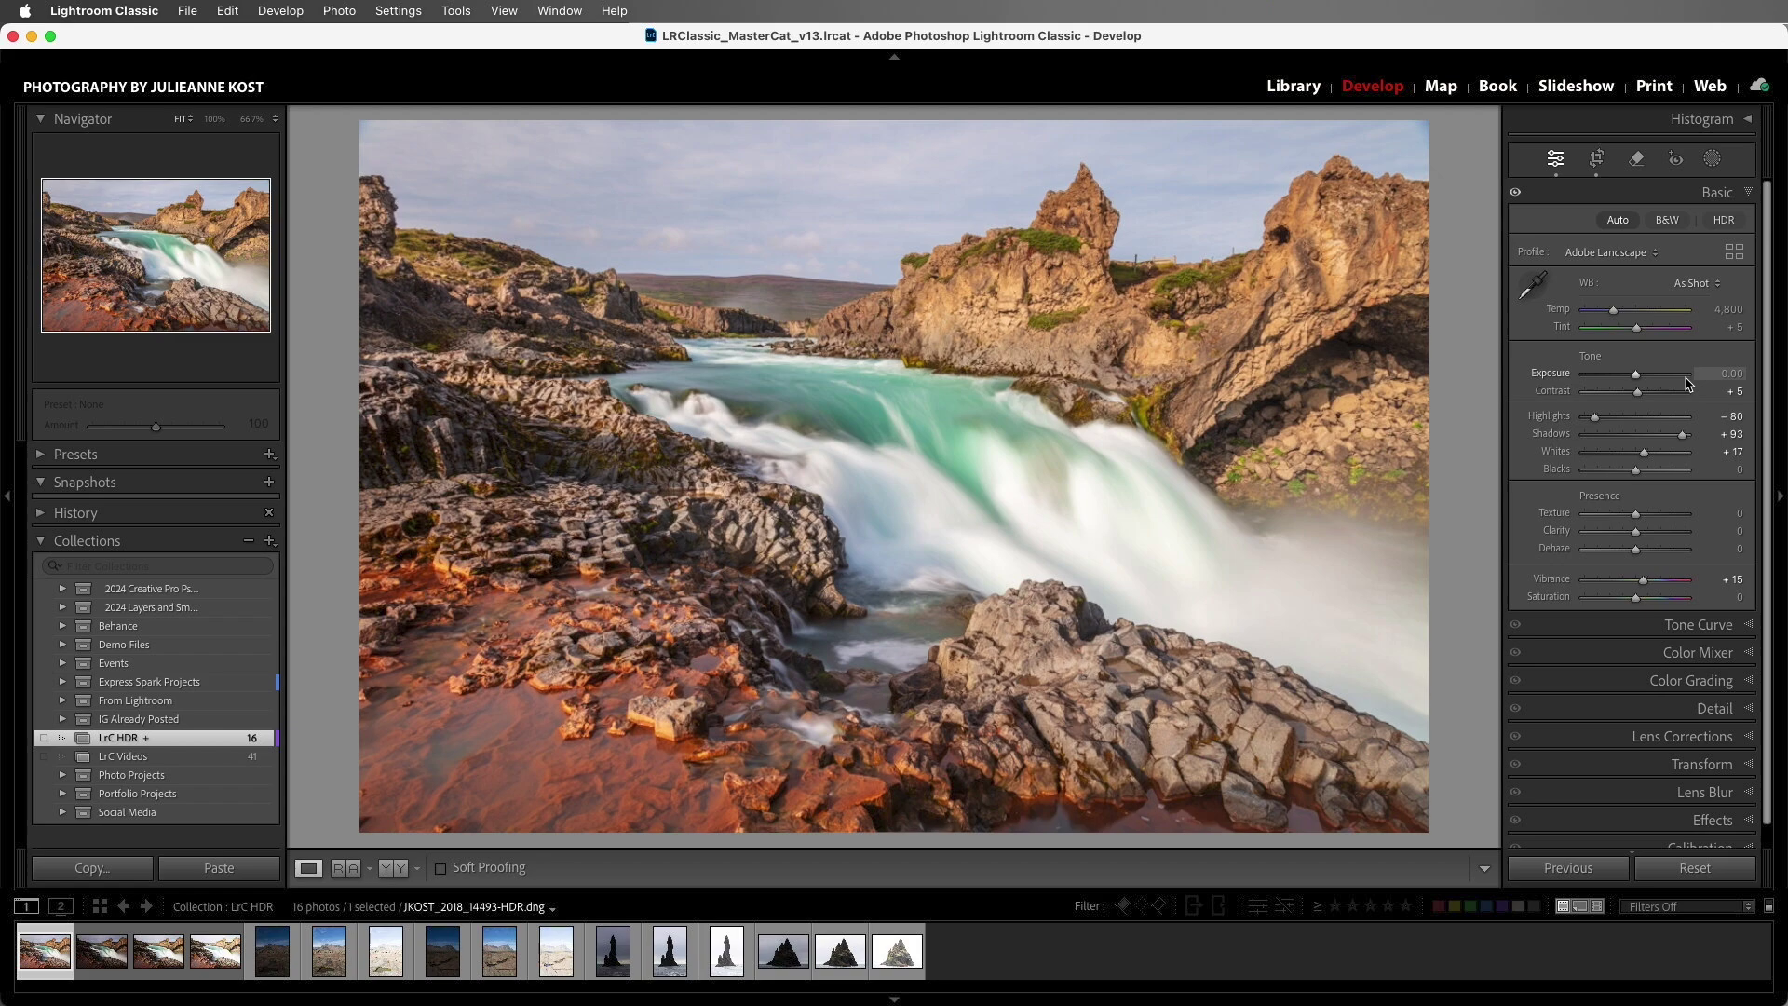
- In the grid, set JKOST_2018_11617's Quick Develop Treatment to Black & White
{"action": "key", "text": "g"}
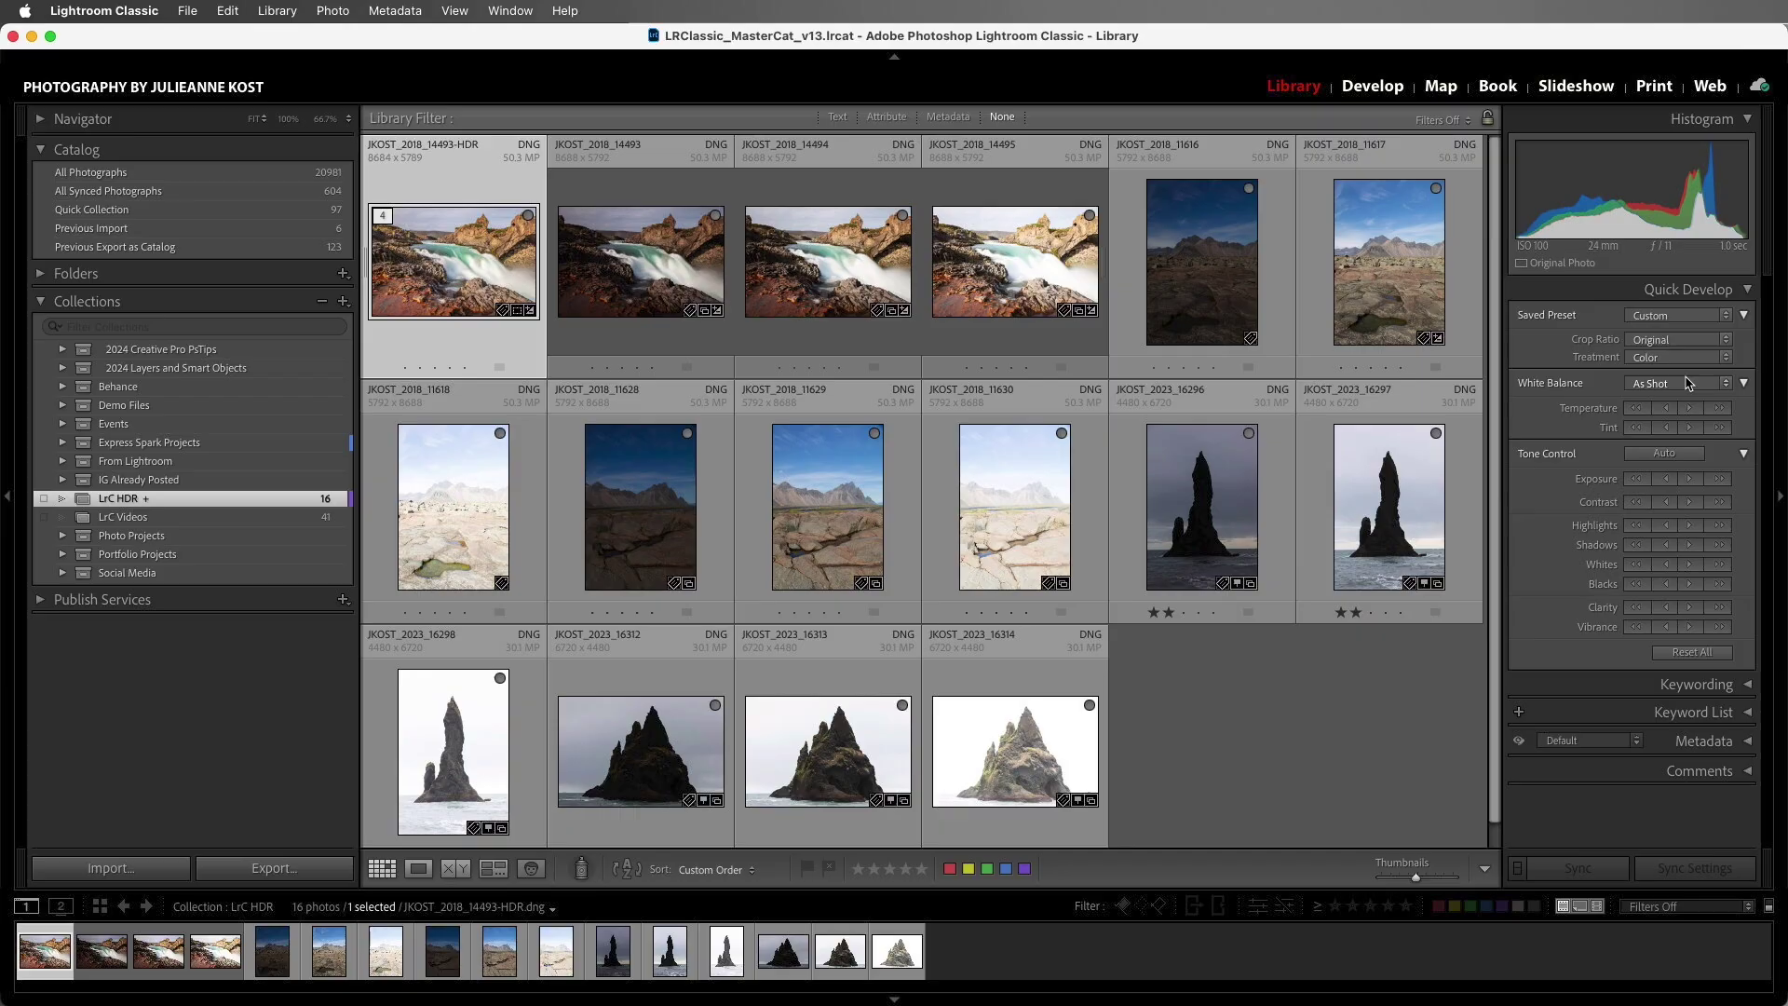
{"action": "left_click", "coordinate": [1424, 302]}
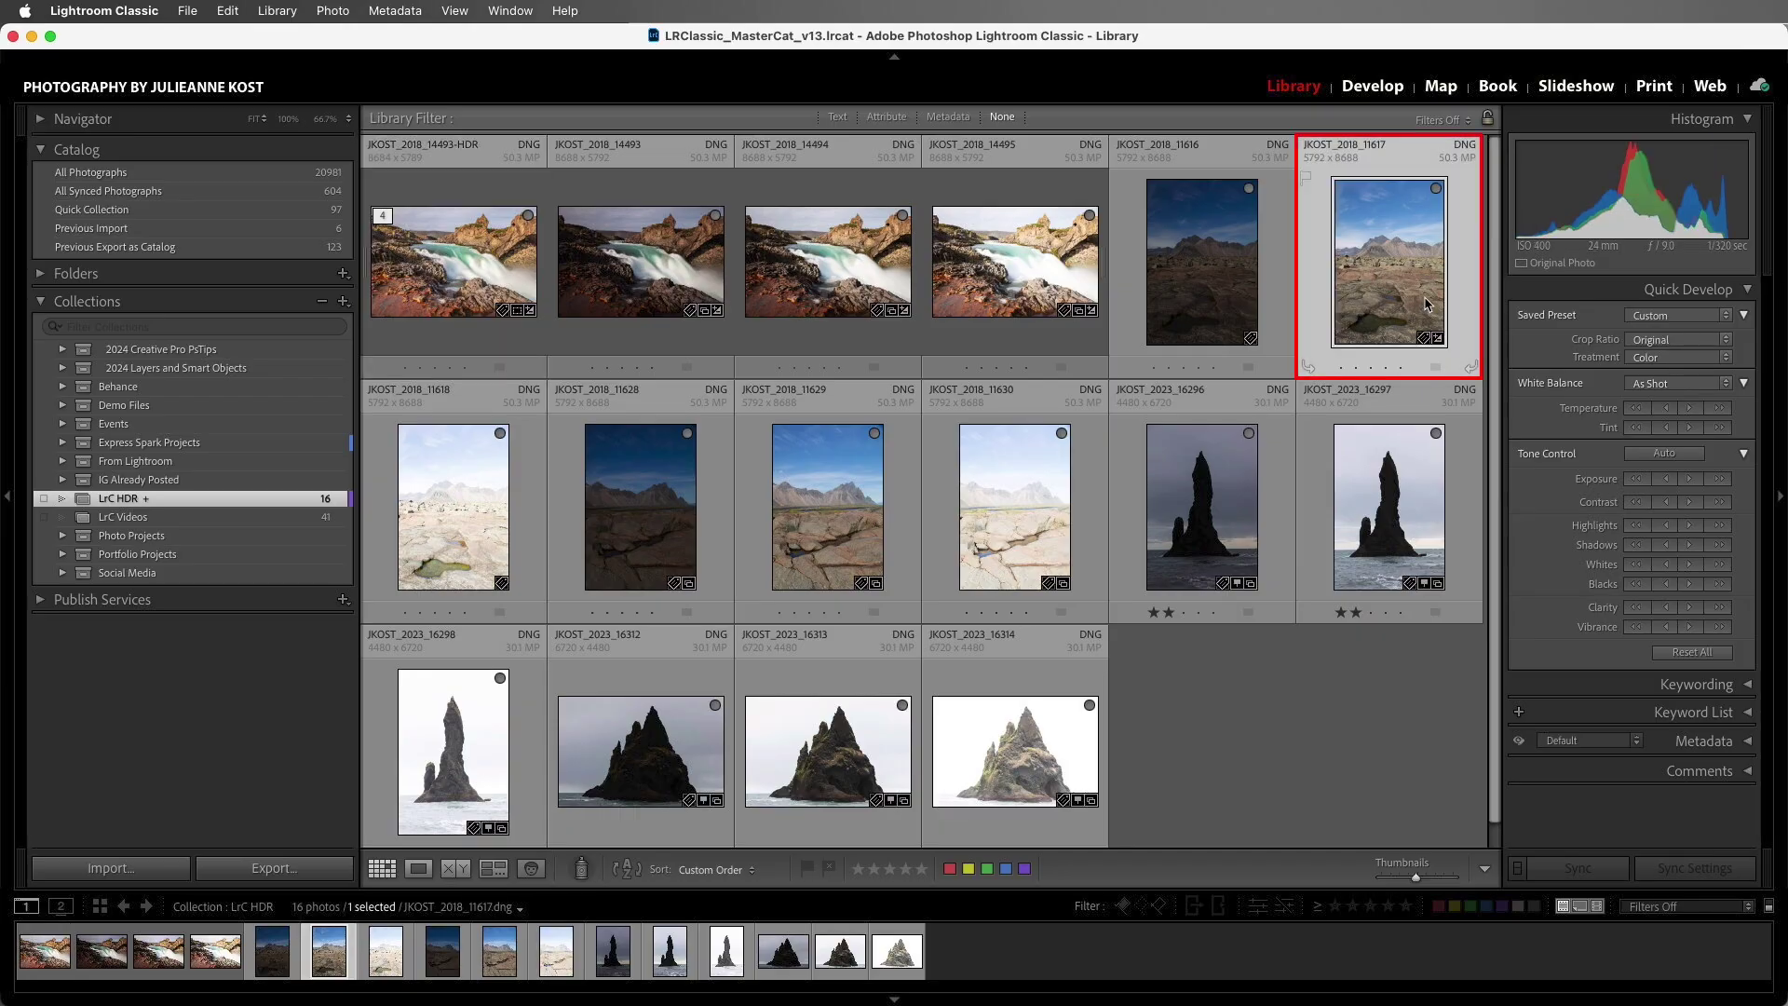
{"action": "left_click", "coordinate": [1683, 357]}
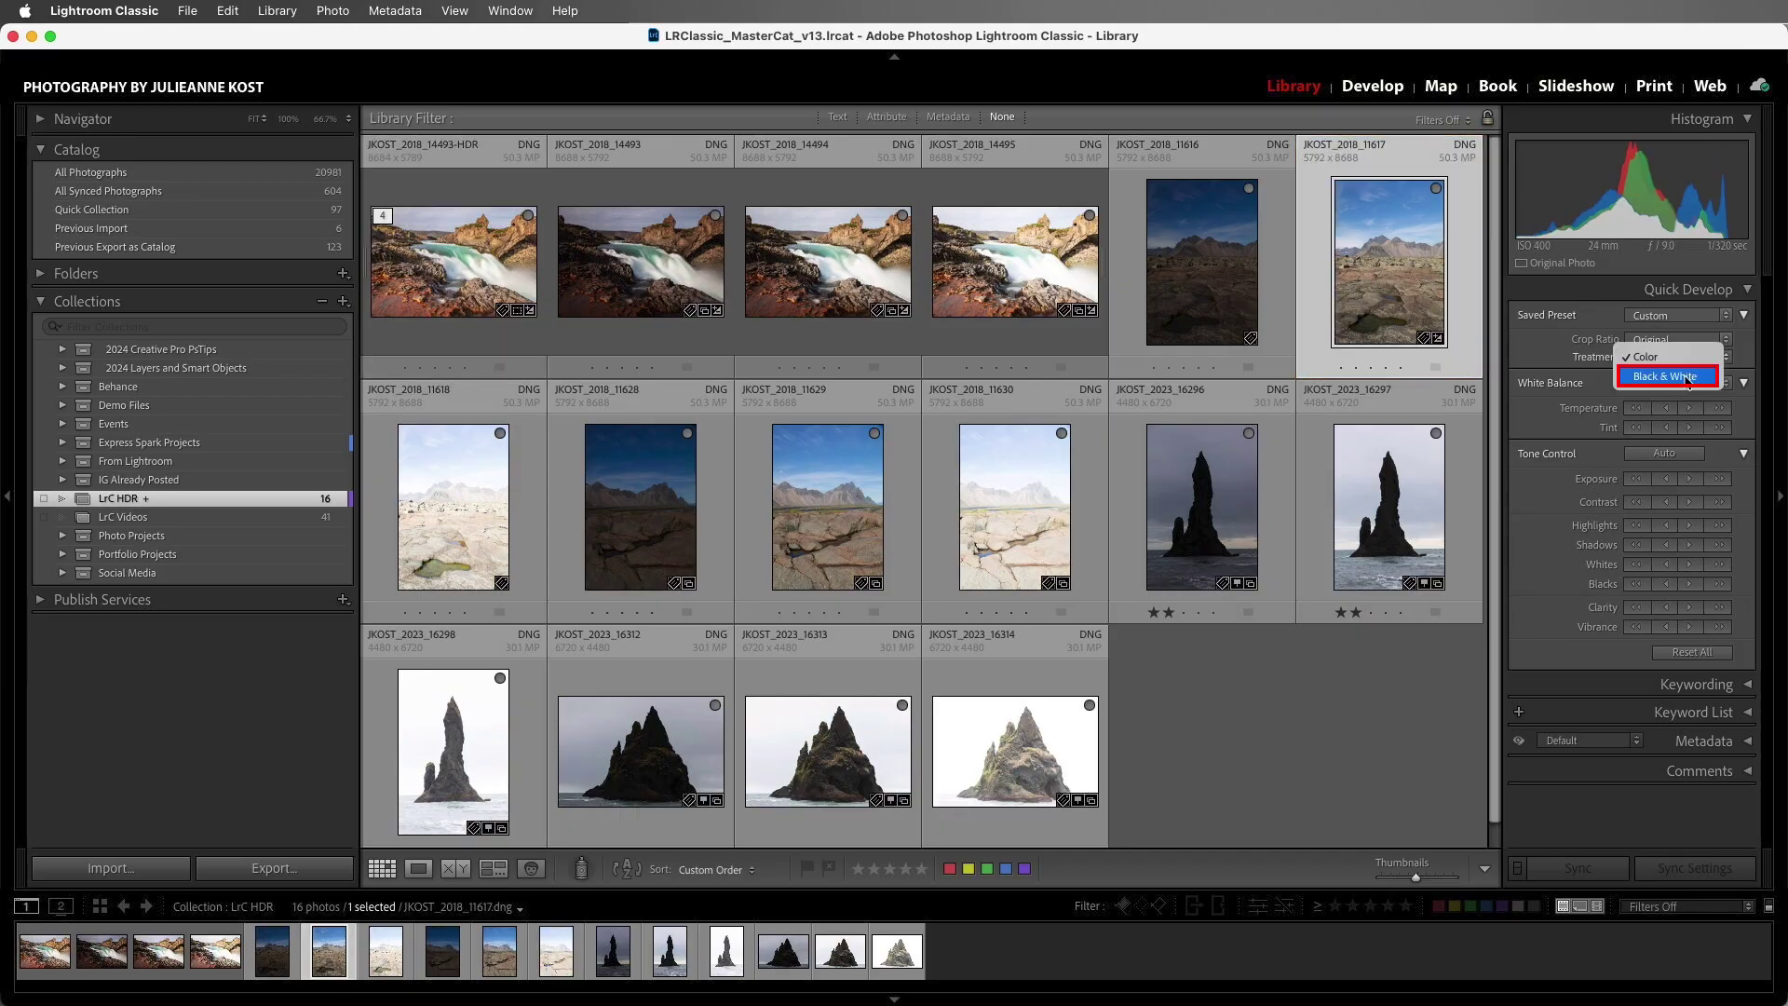
{"action": "left_click", "coordinate": [1687, 377]}
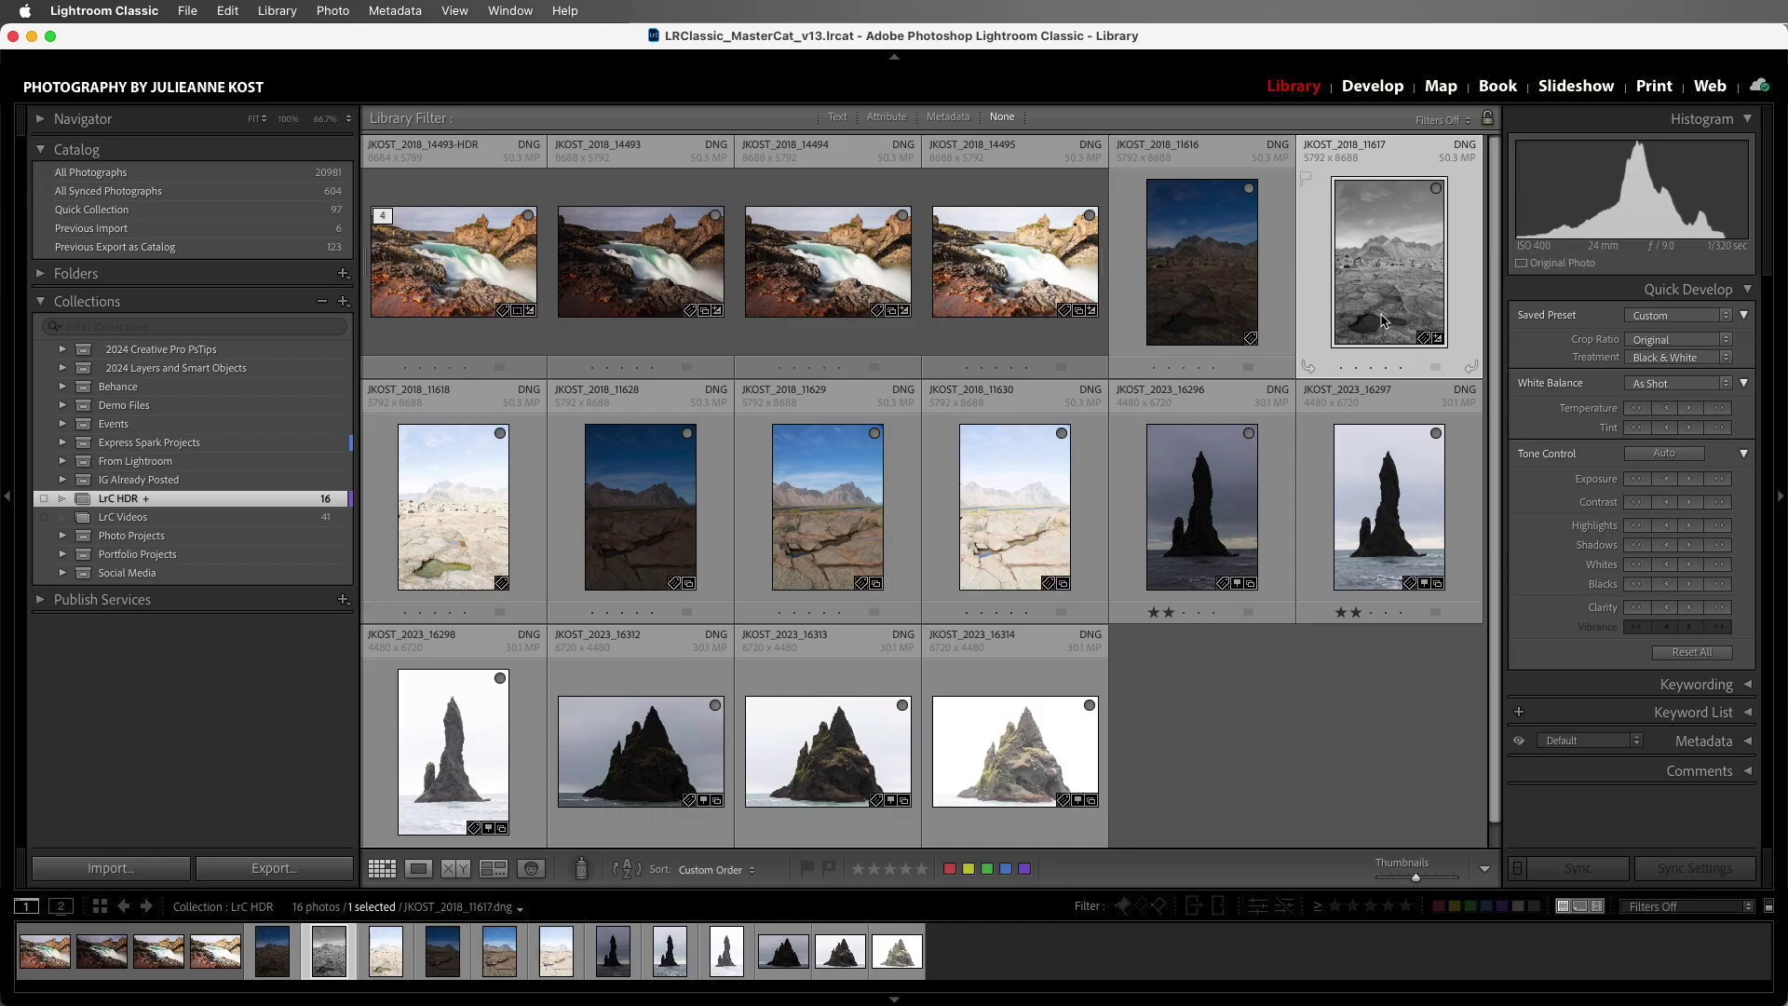
- Add 11616 and 11618 to the selection, then narrow it back to 11617 alone
{"action": "left_click", "coordinate": [1201, 298], "text": "shift"}
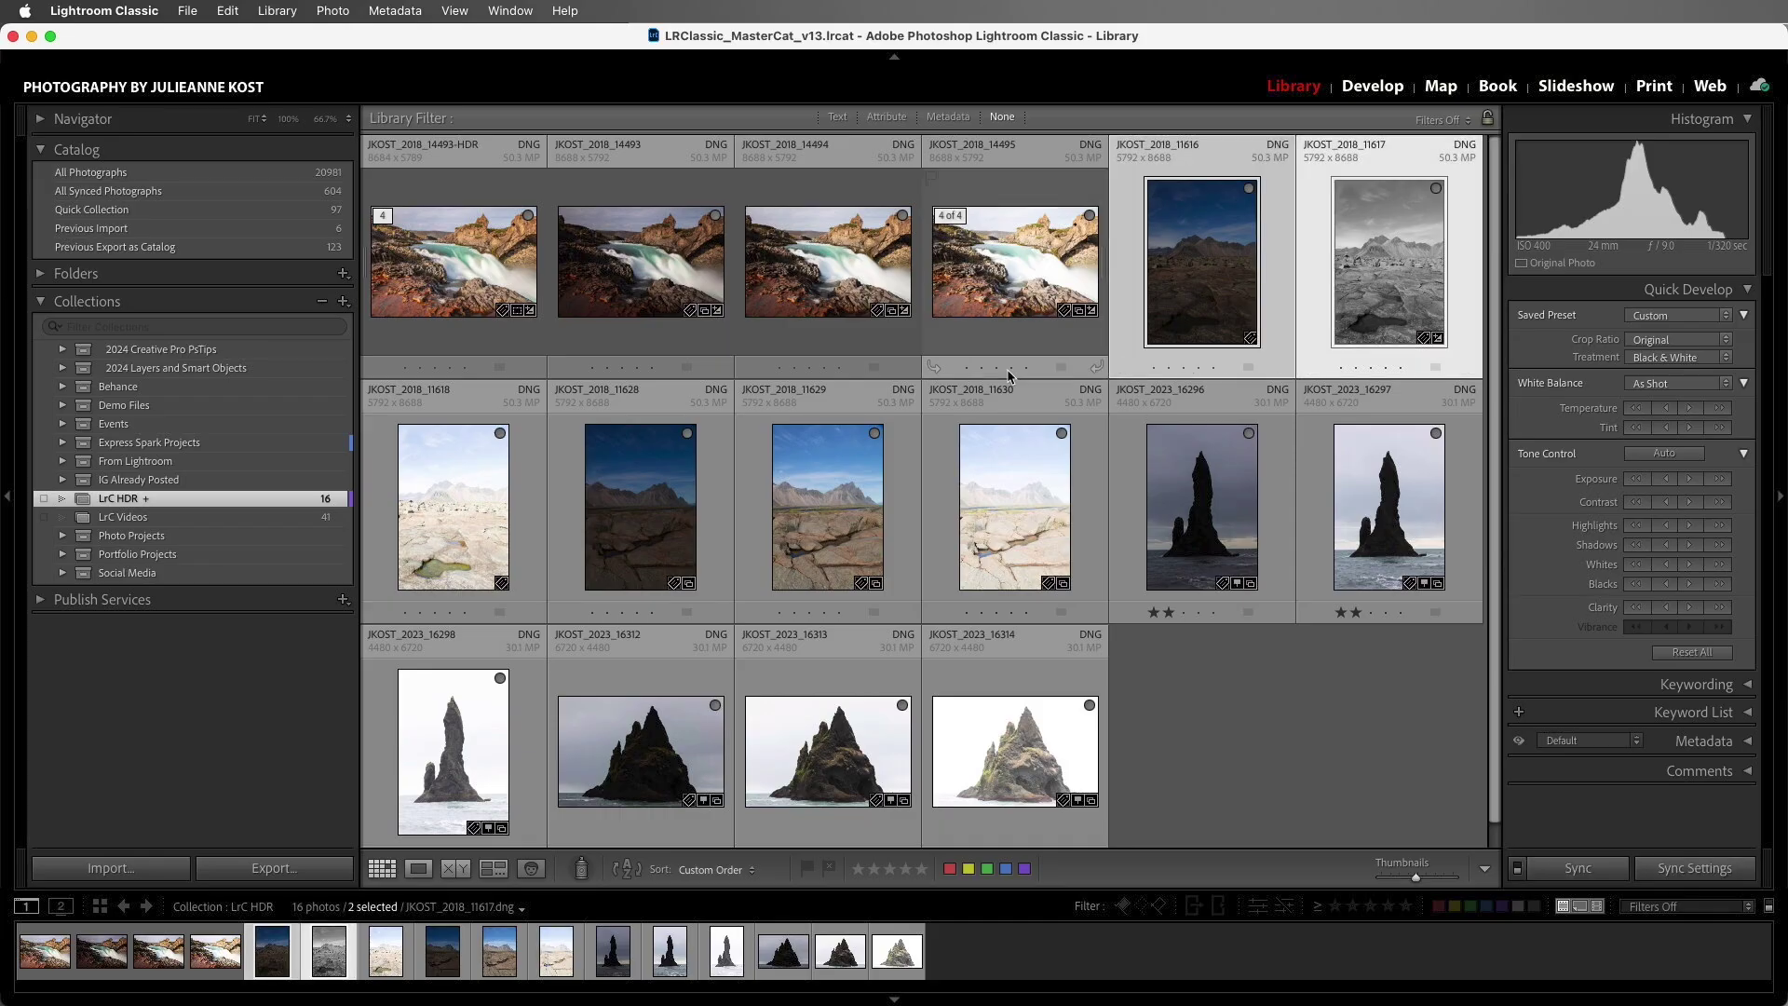
{"action": "left_click", "coordinate": [489, 528], "text": "shift"}
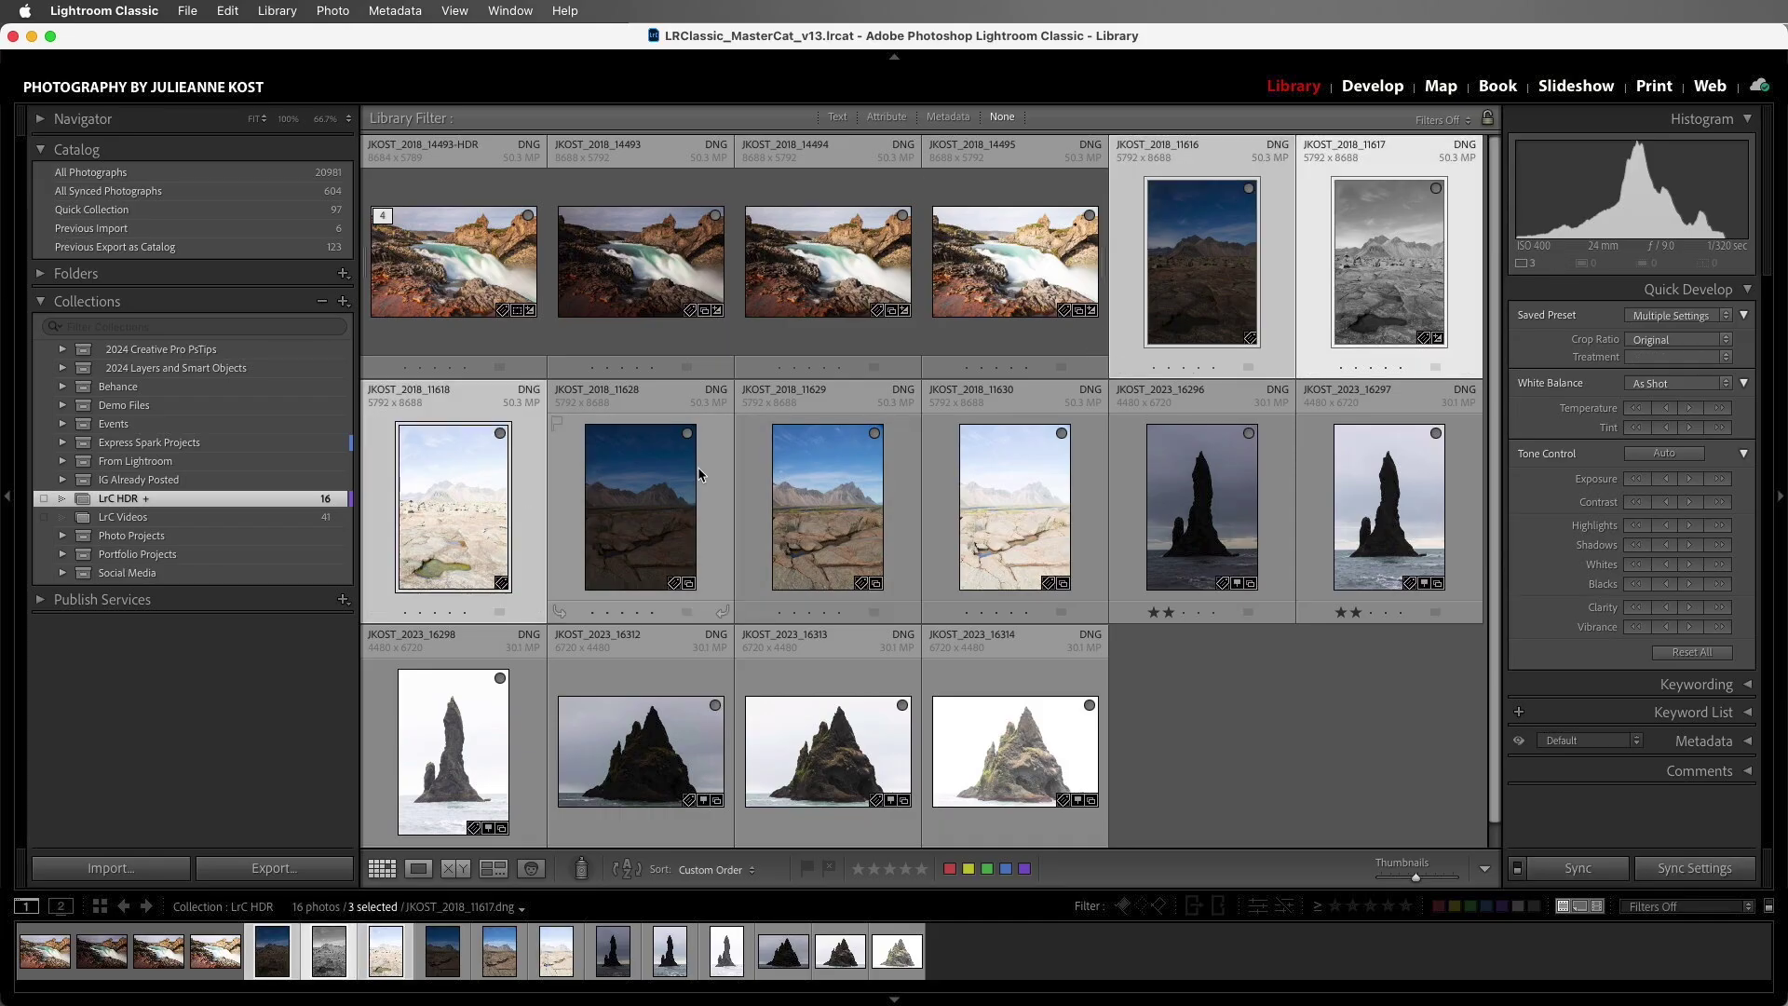
{"action": "left_click", "coordinate": [1315, 300]}
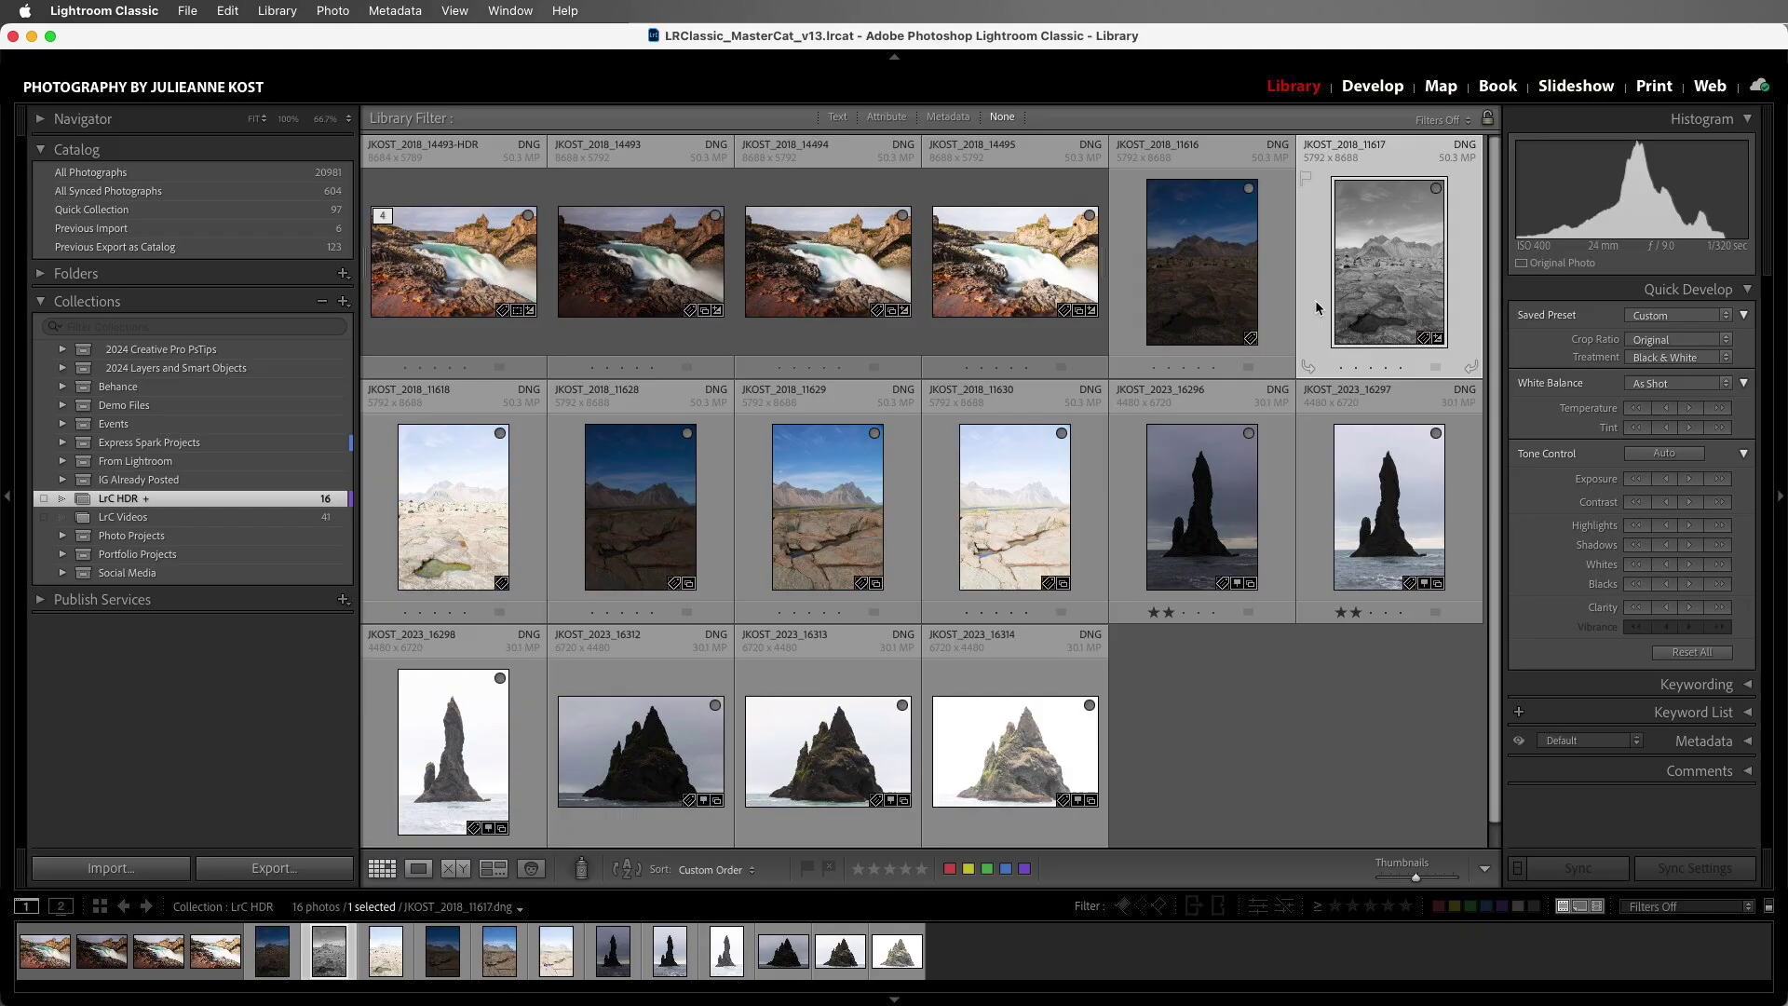
- Undo 11617's black-and-white conversion and select the bracket shots 11616 through 11618
{"action": "key", "text": "v"}
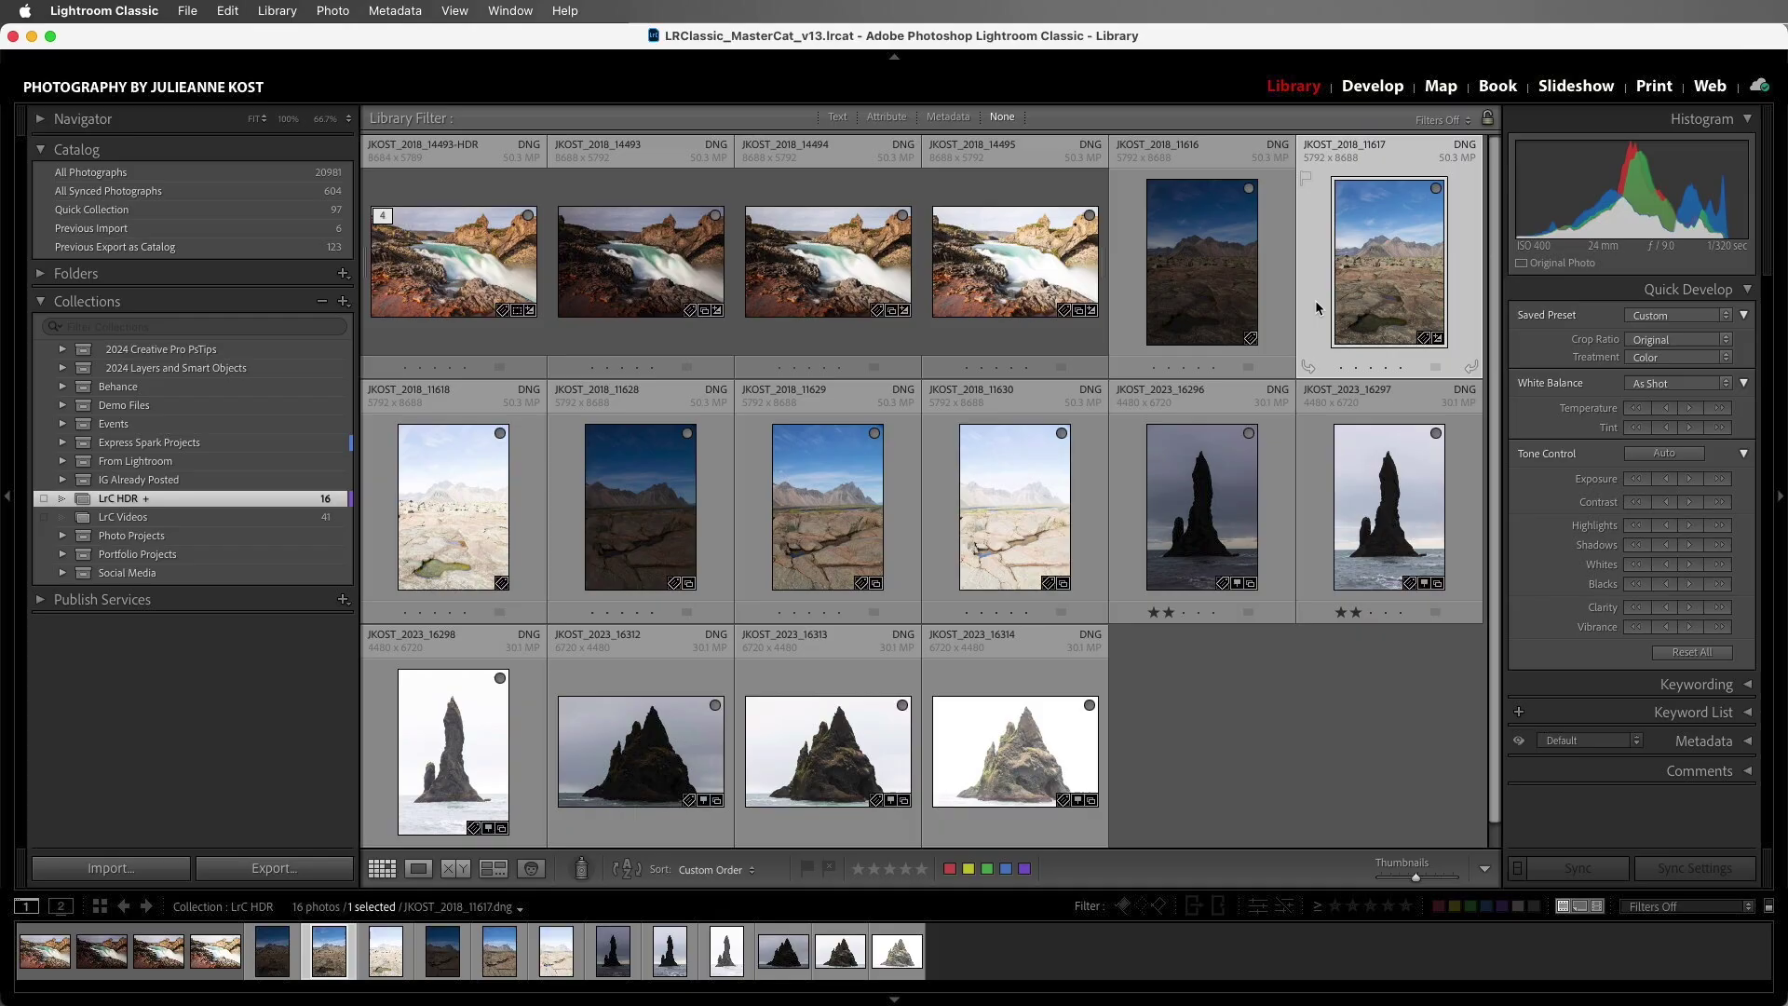
{"action": "left_click", "coordinate": [1215, 302]}
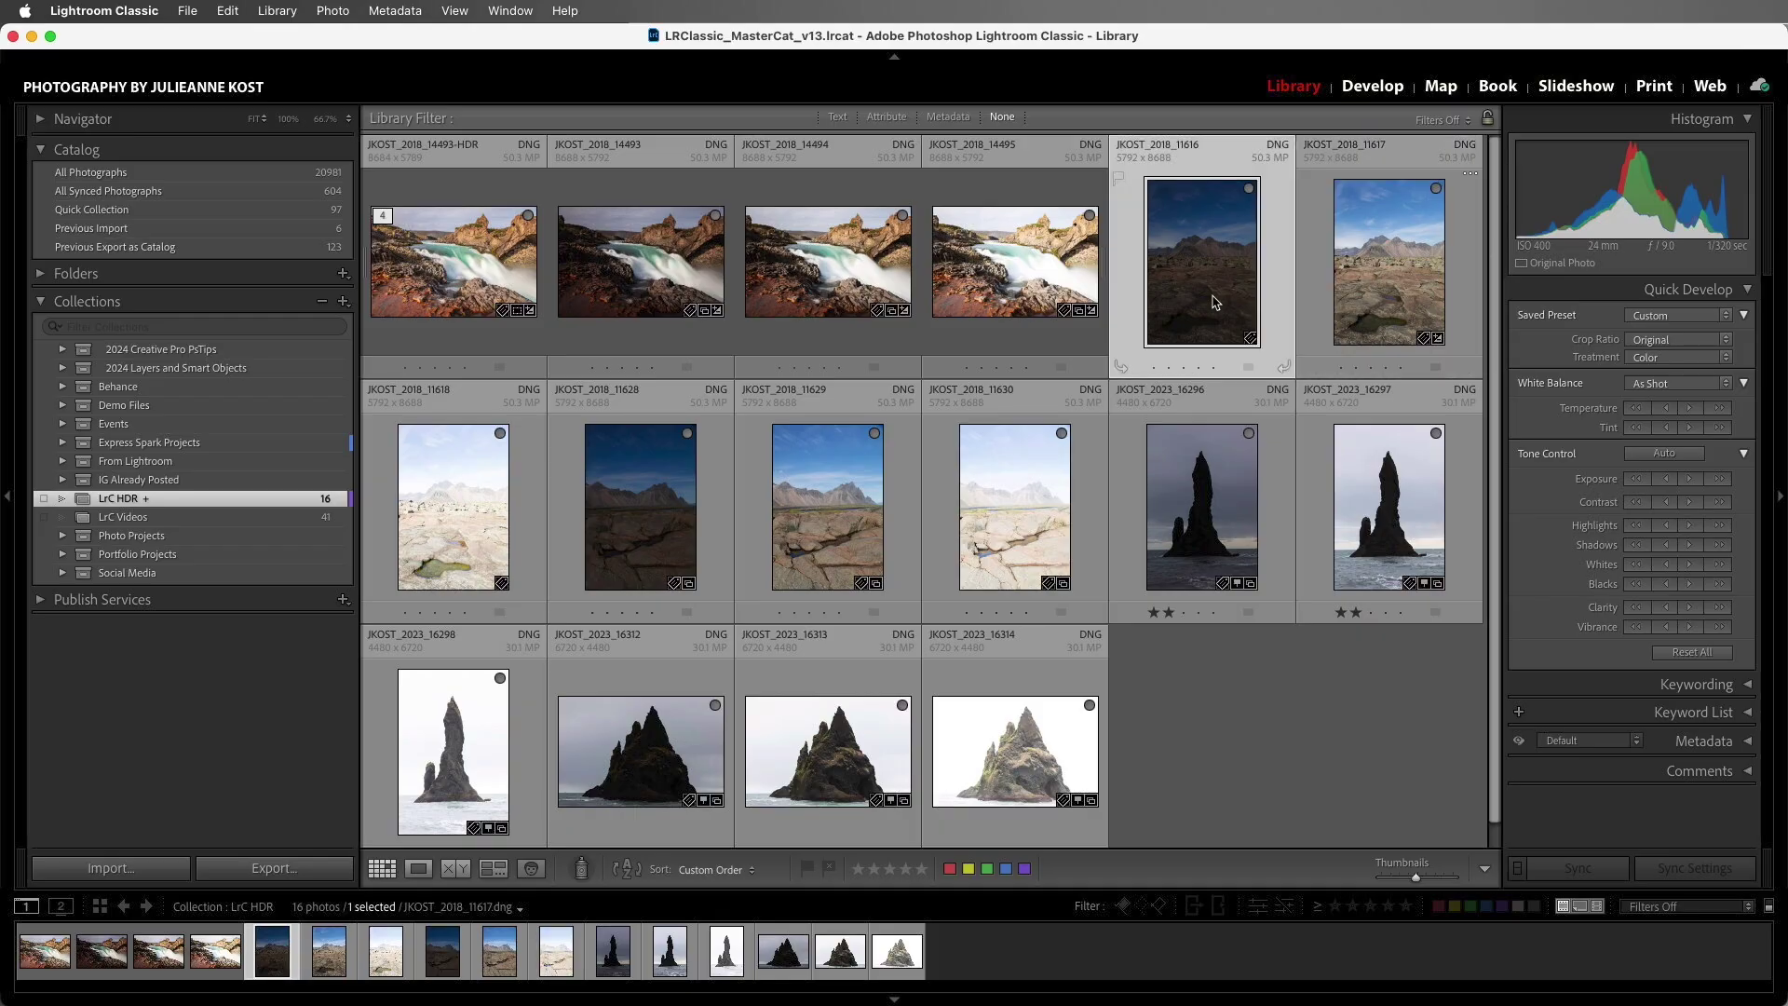
{"action": "left_click", "coordinate": [479, 540], "text": "shift"}
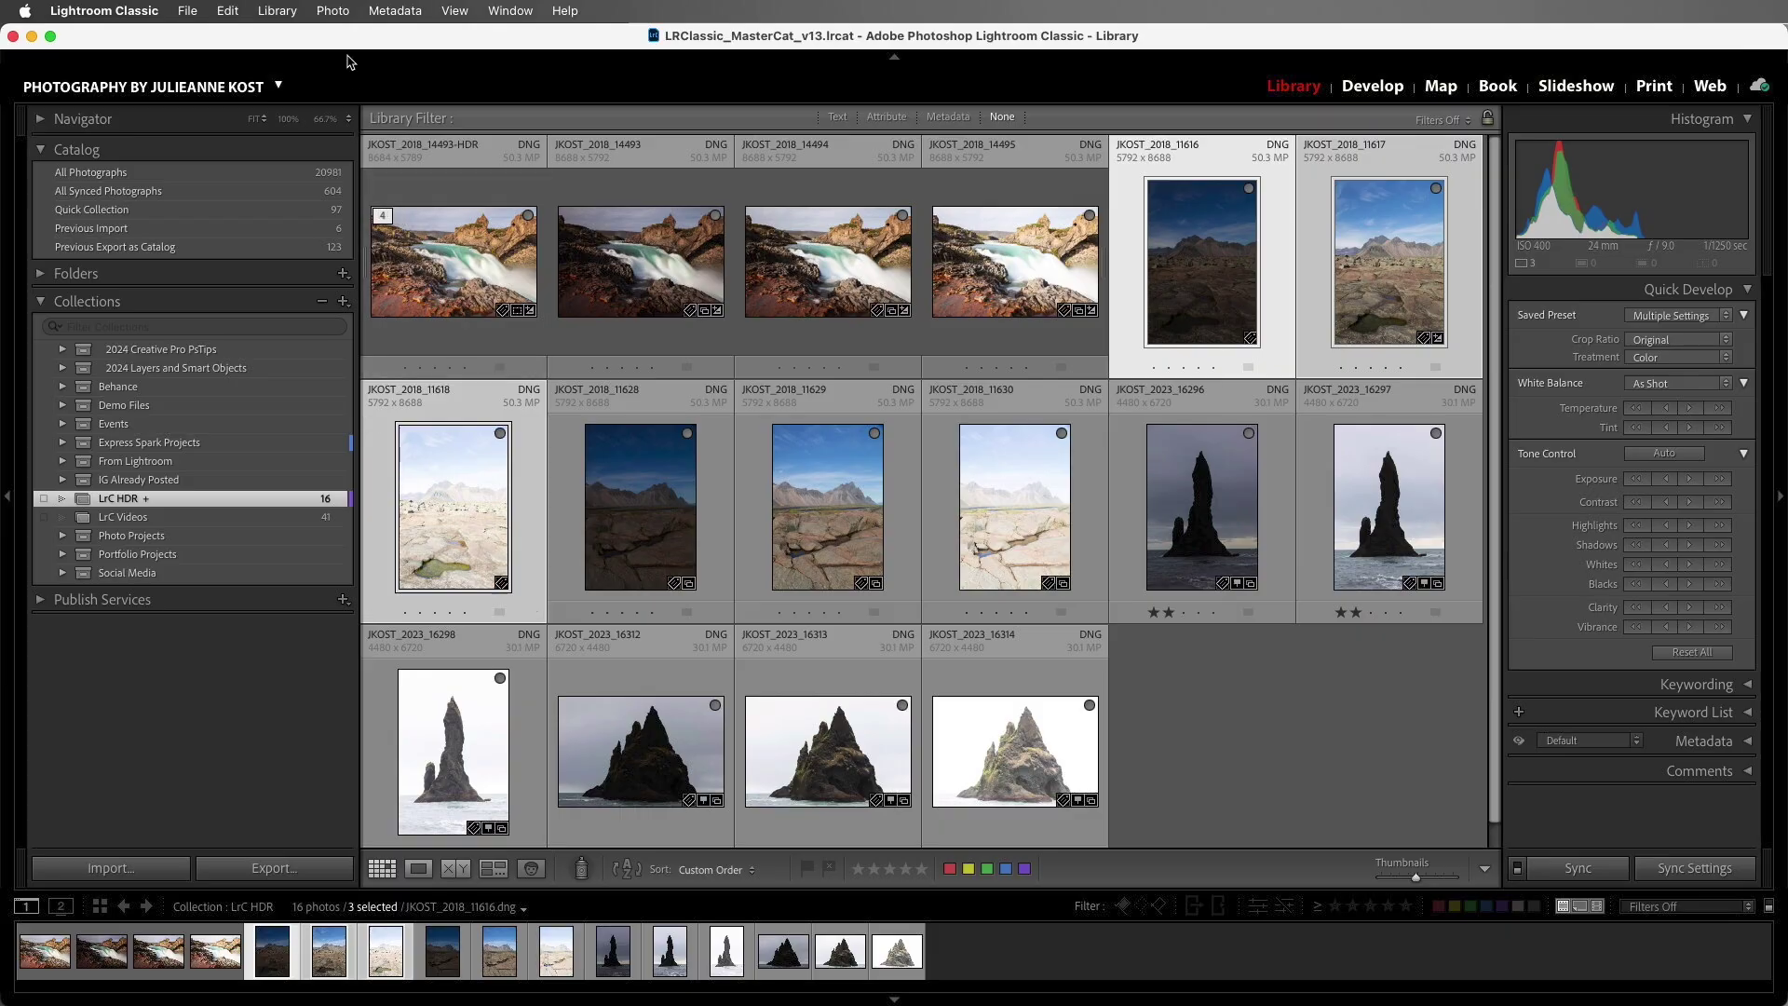
- Group the 11616 and 11628–11630 brackets into stacks with Photo > Stacking > Group into Stack
{"action": "left_click", "coordinate": [333, 11]}
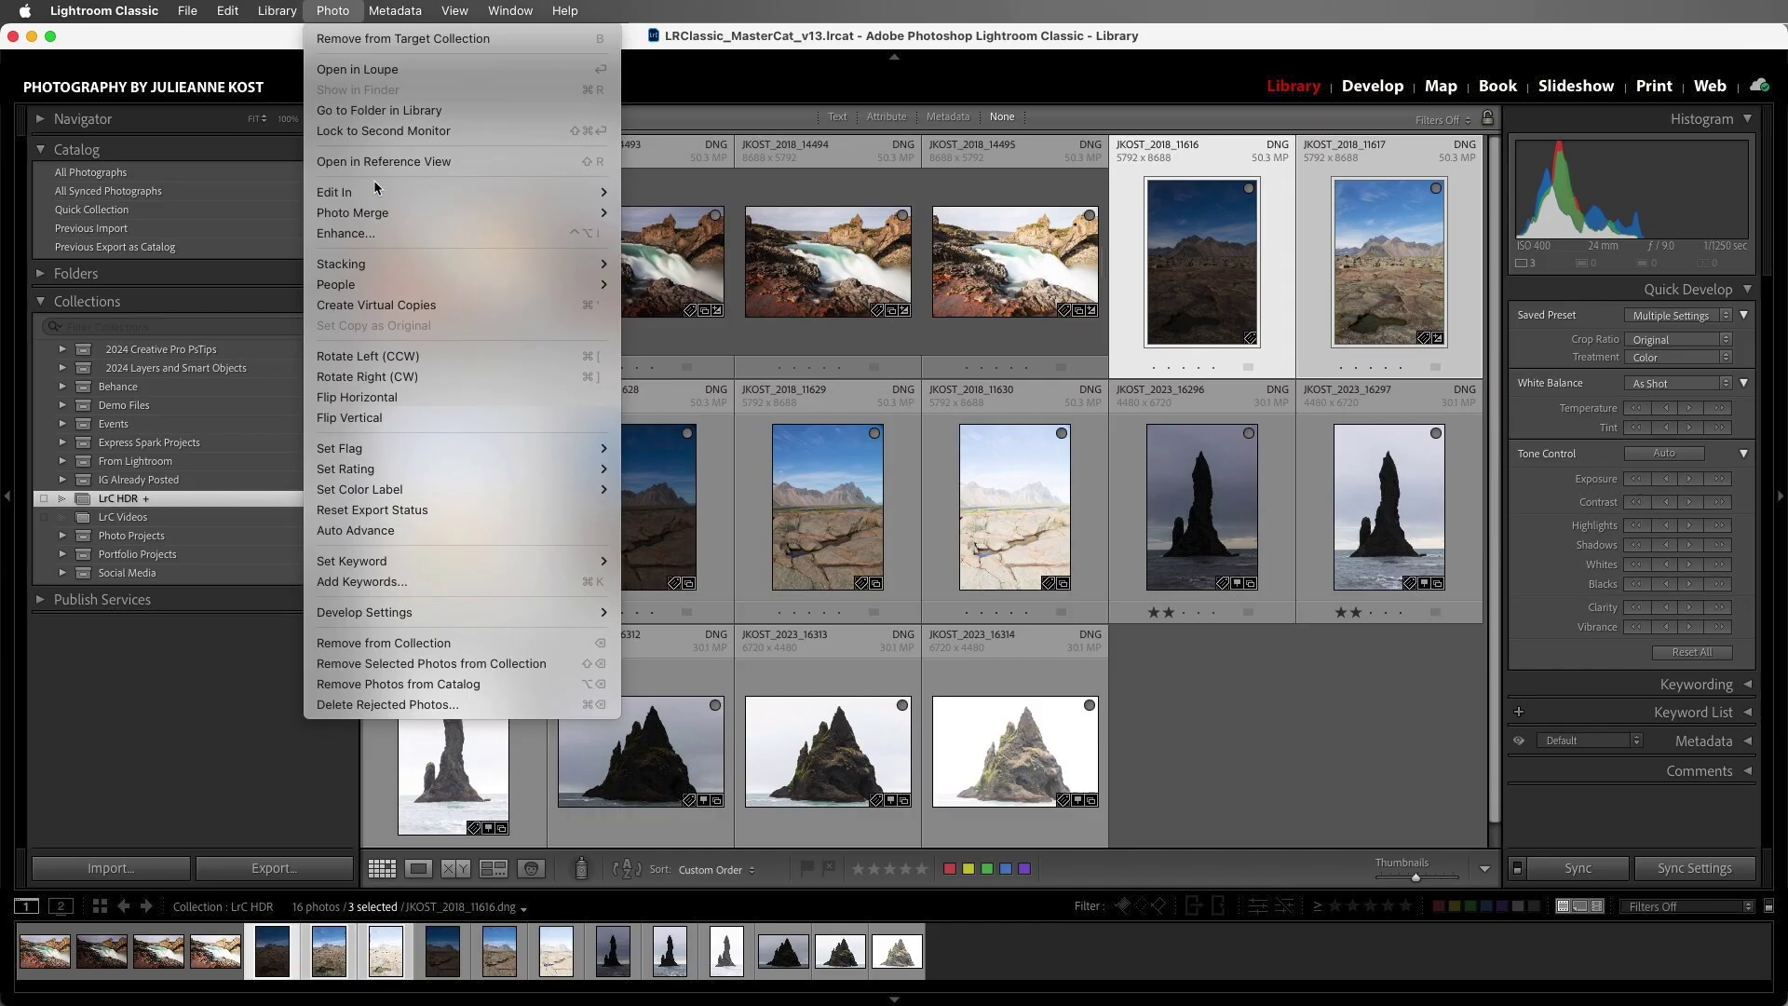
{"action": "mouse_move", "coordinate": [531, 268]}
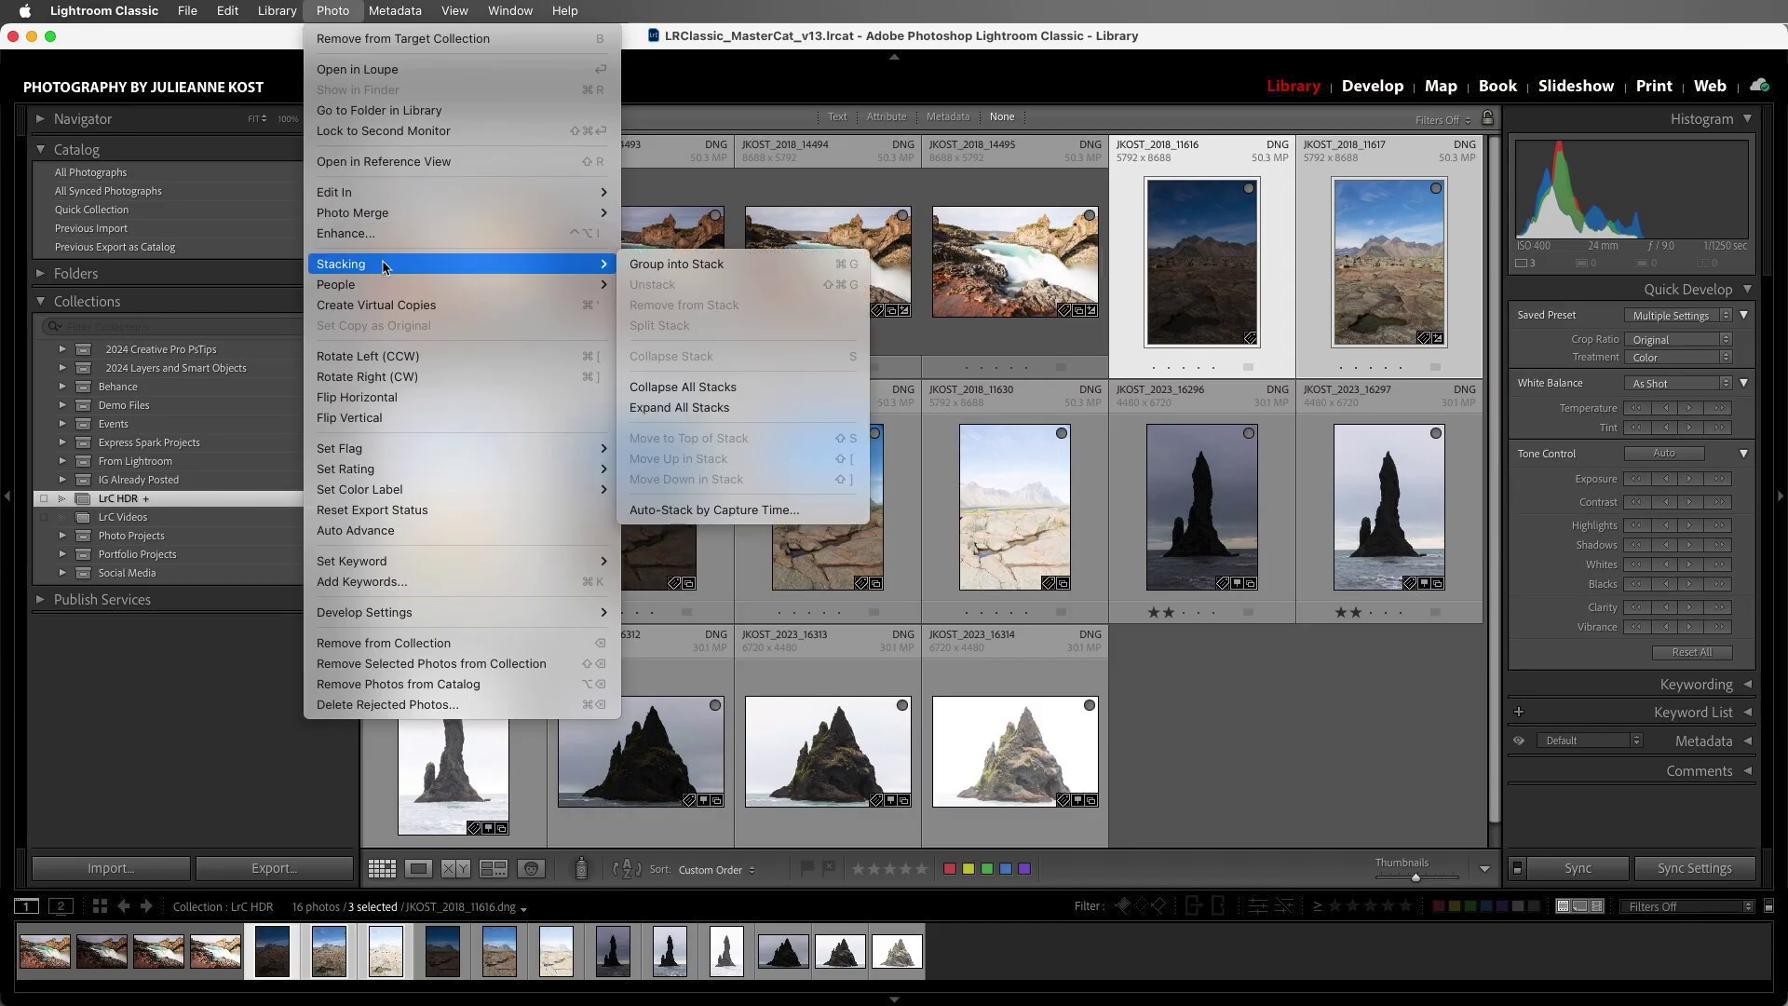
{"action": "left_click", "coordinate": [760, 268]}
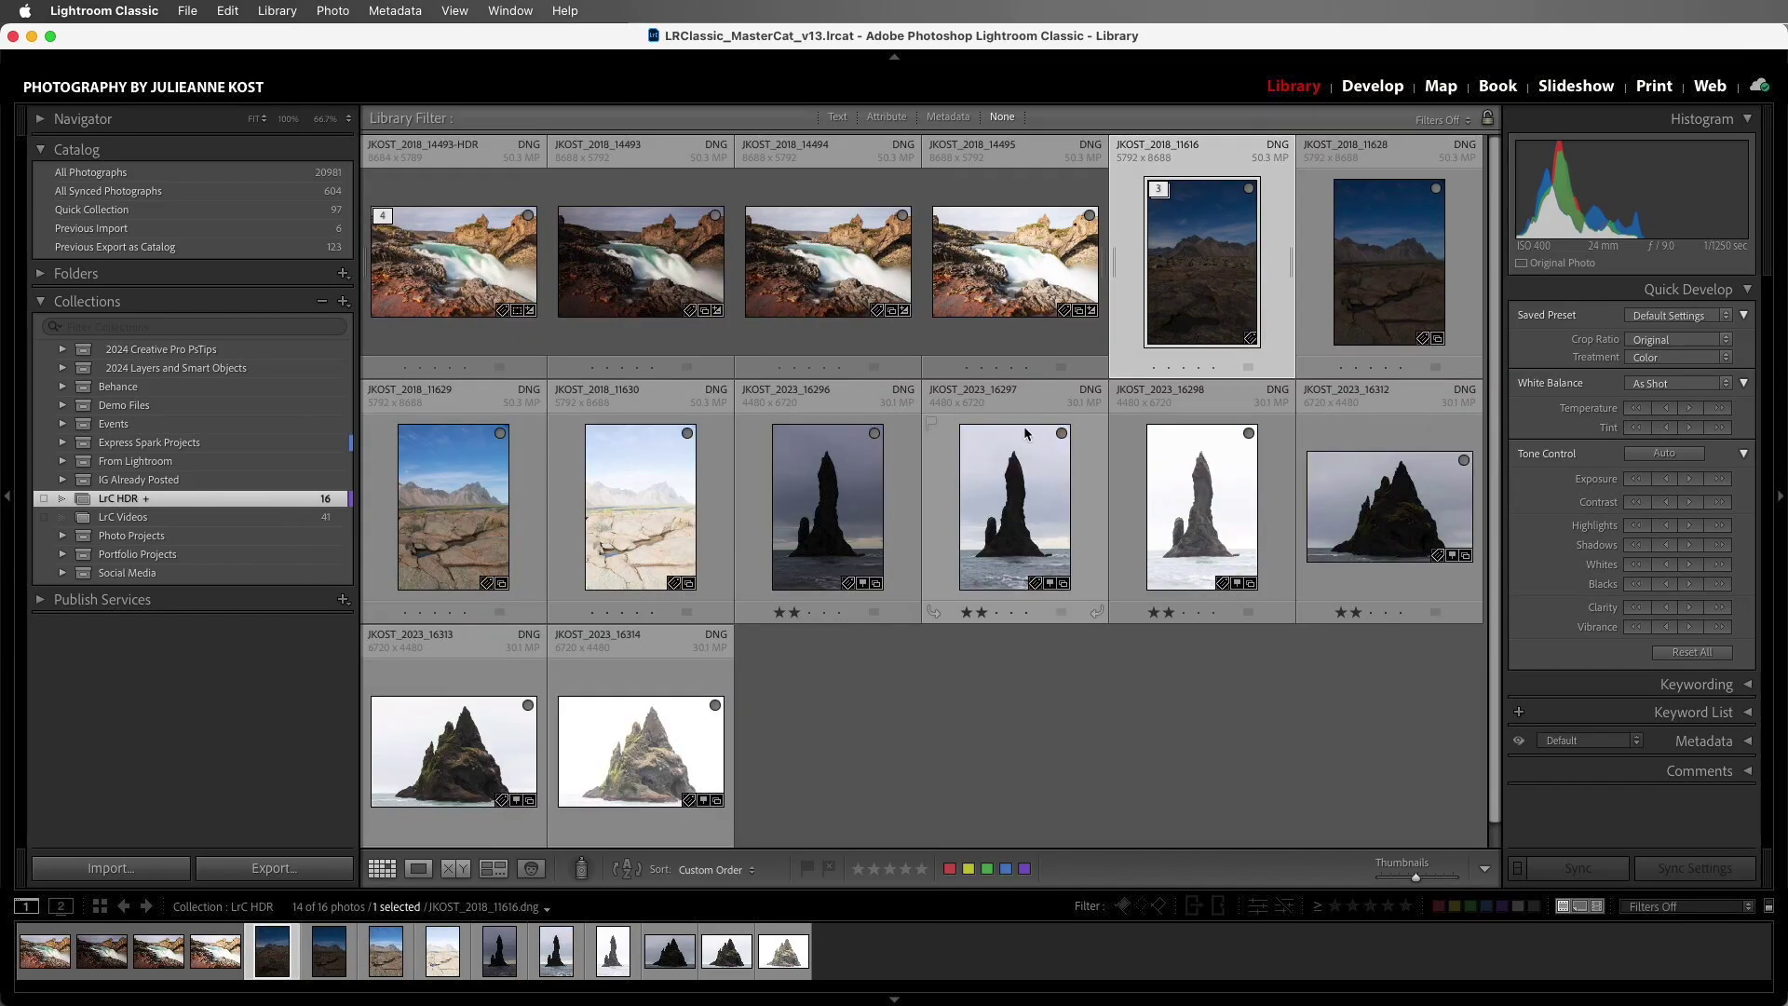
{"action": "left_click", "coordinate": [665, 508], "text": "shift"}
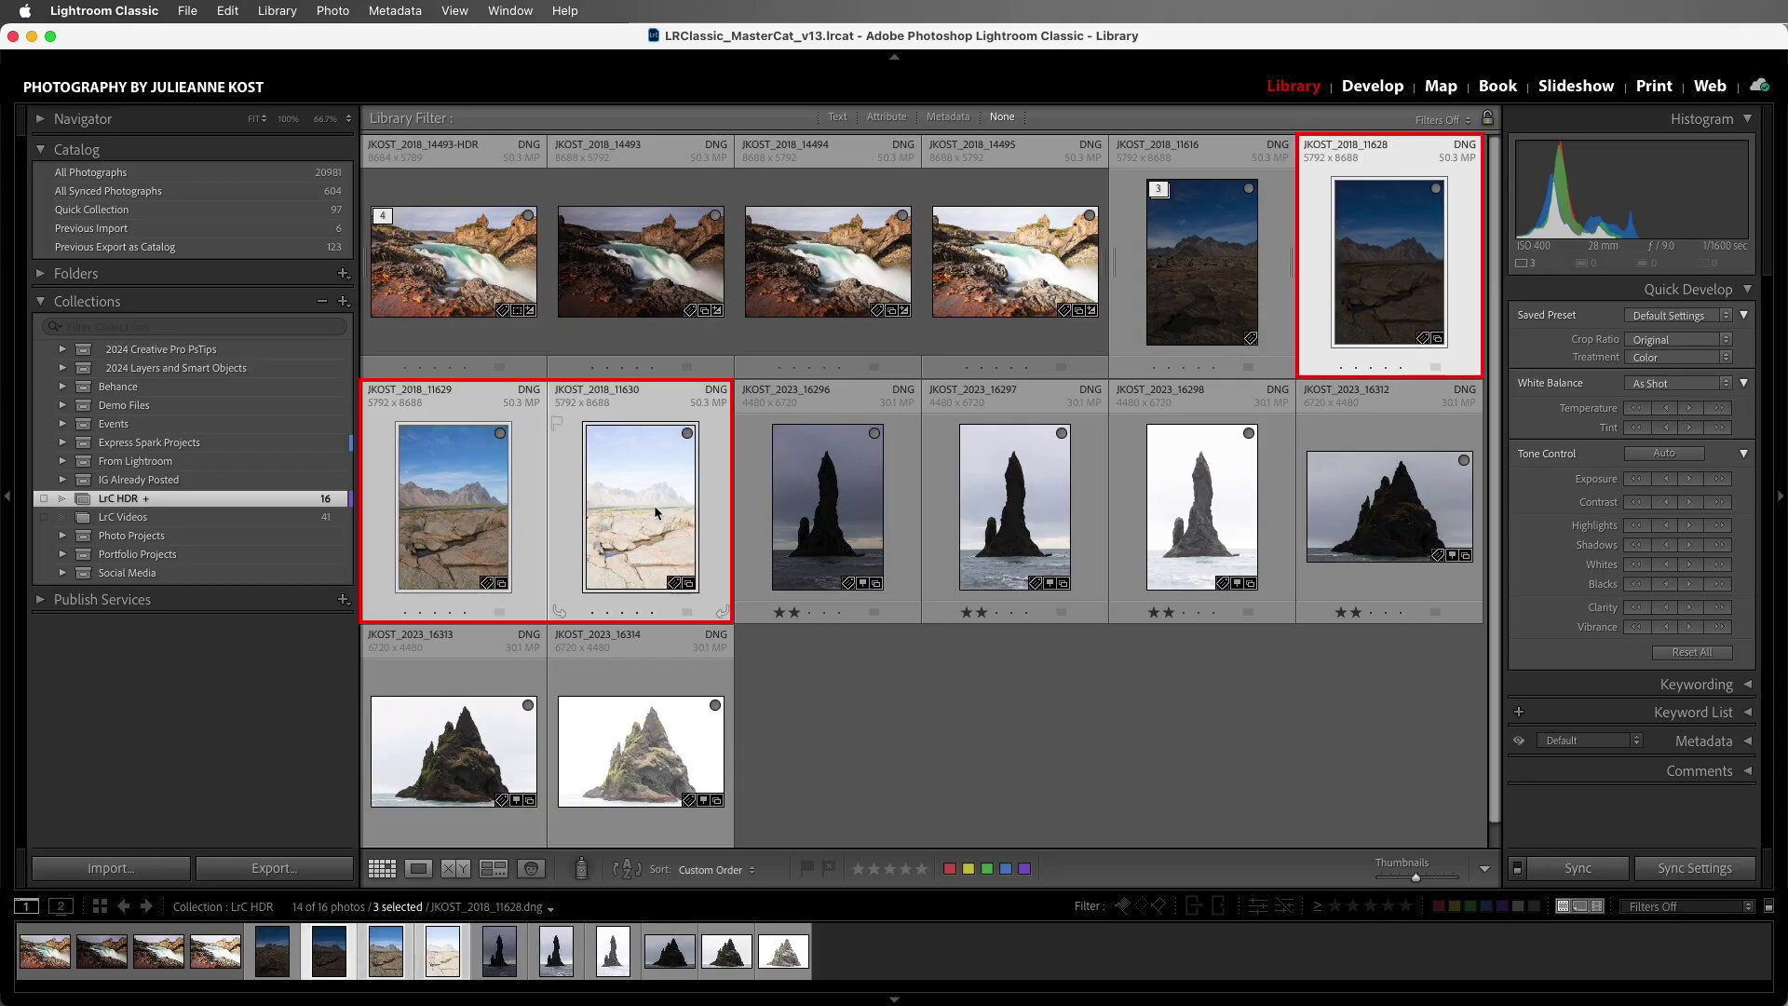
{"action": "key", "text": "super+g"}
- Stack the 16296–16298 and 16312–16314 brackets, leaving eight grid entries
{"action": "left_click", "coordinate": [477, 523]}
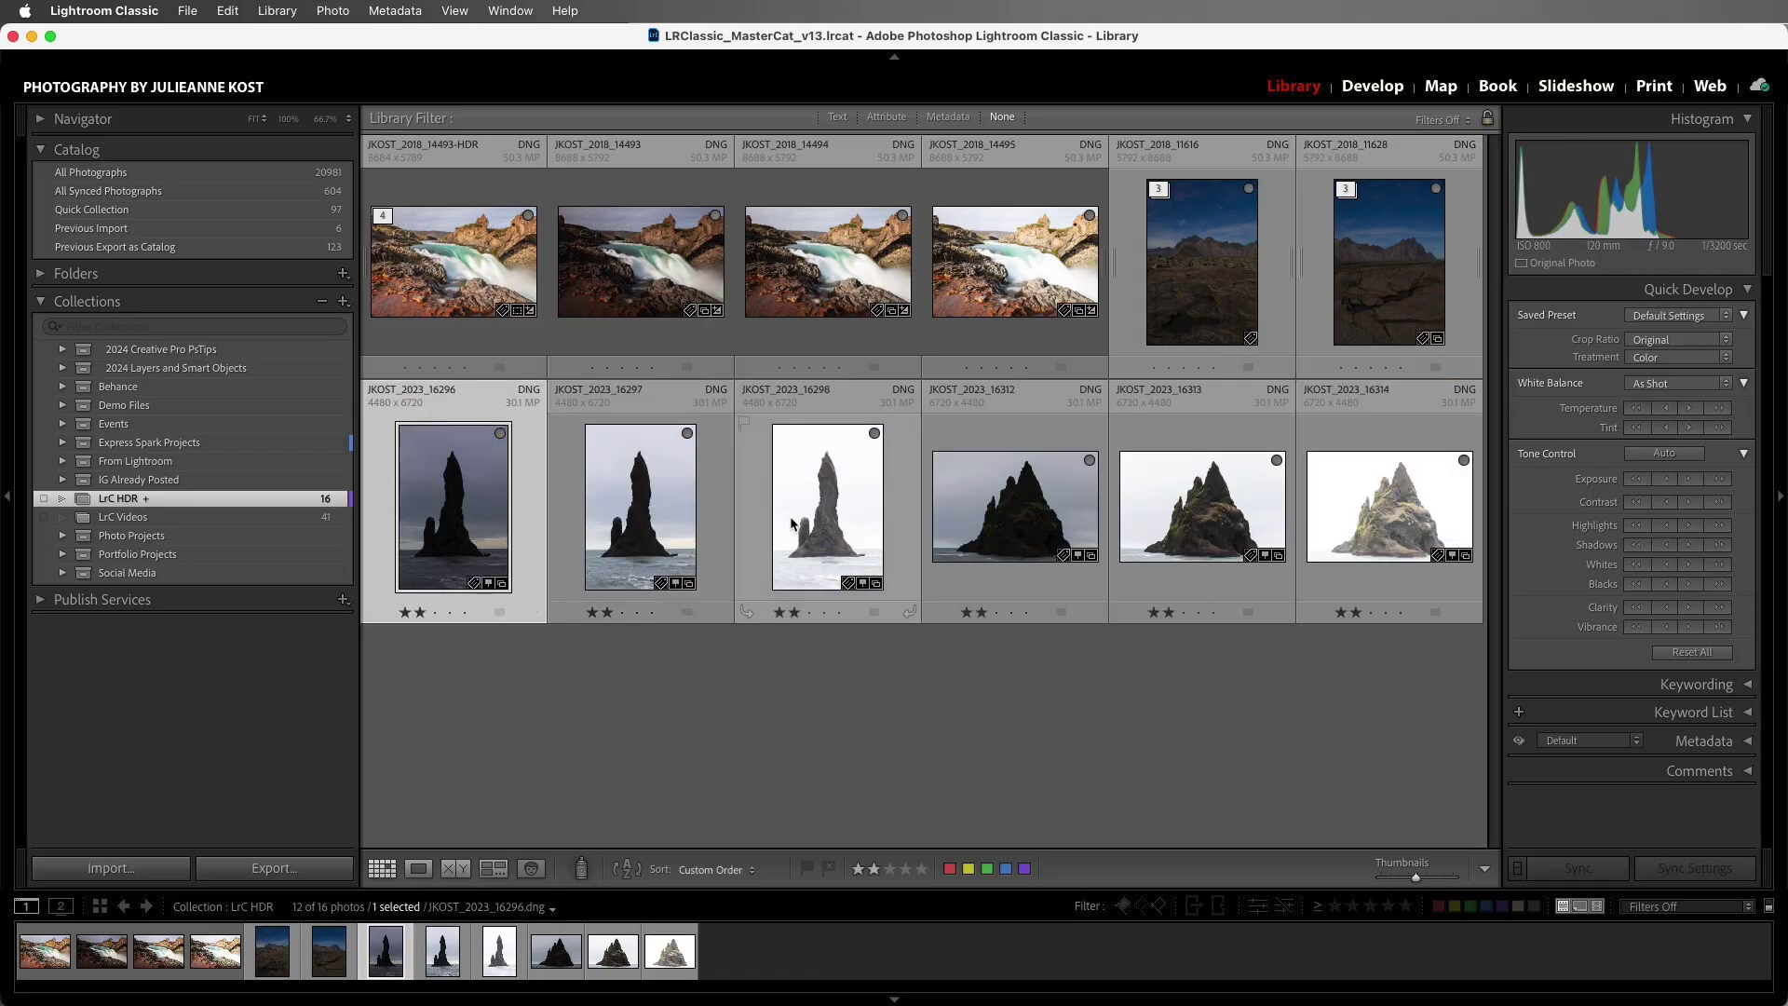
{"action": "left_click", "coordinate": [808, 522], "text": "shift"}
{"action": "key", "text": "super+g"}
{"action": "left_click", "coordinate": [642, 507]}
{"action": "left_click", "coordinate": [964, 511], "text": "shift"}
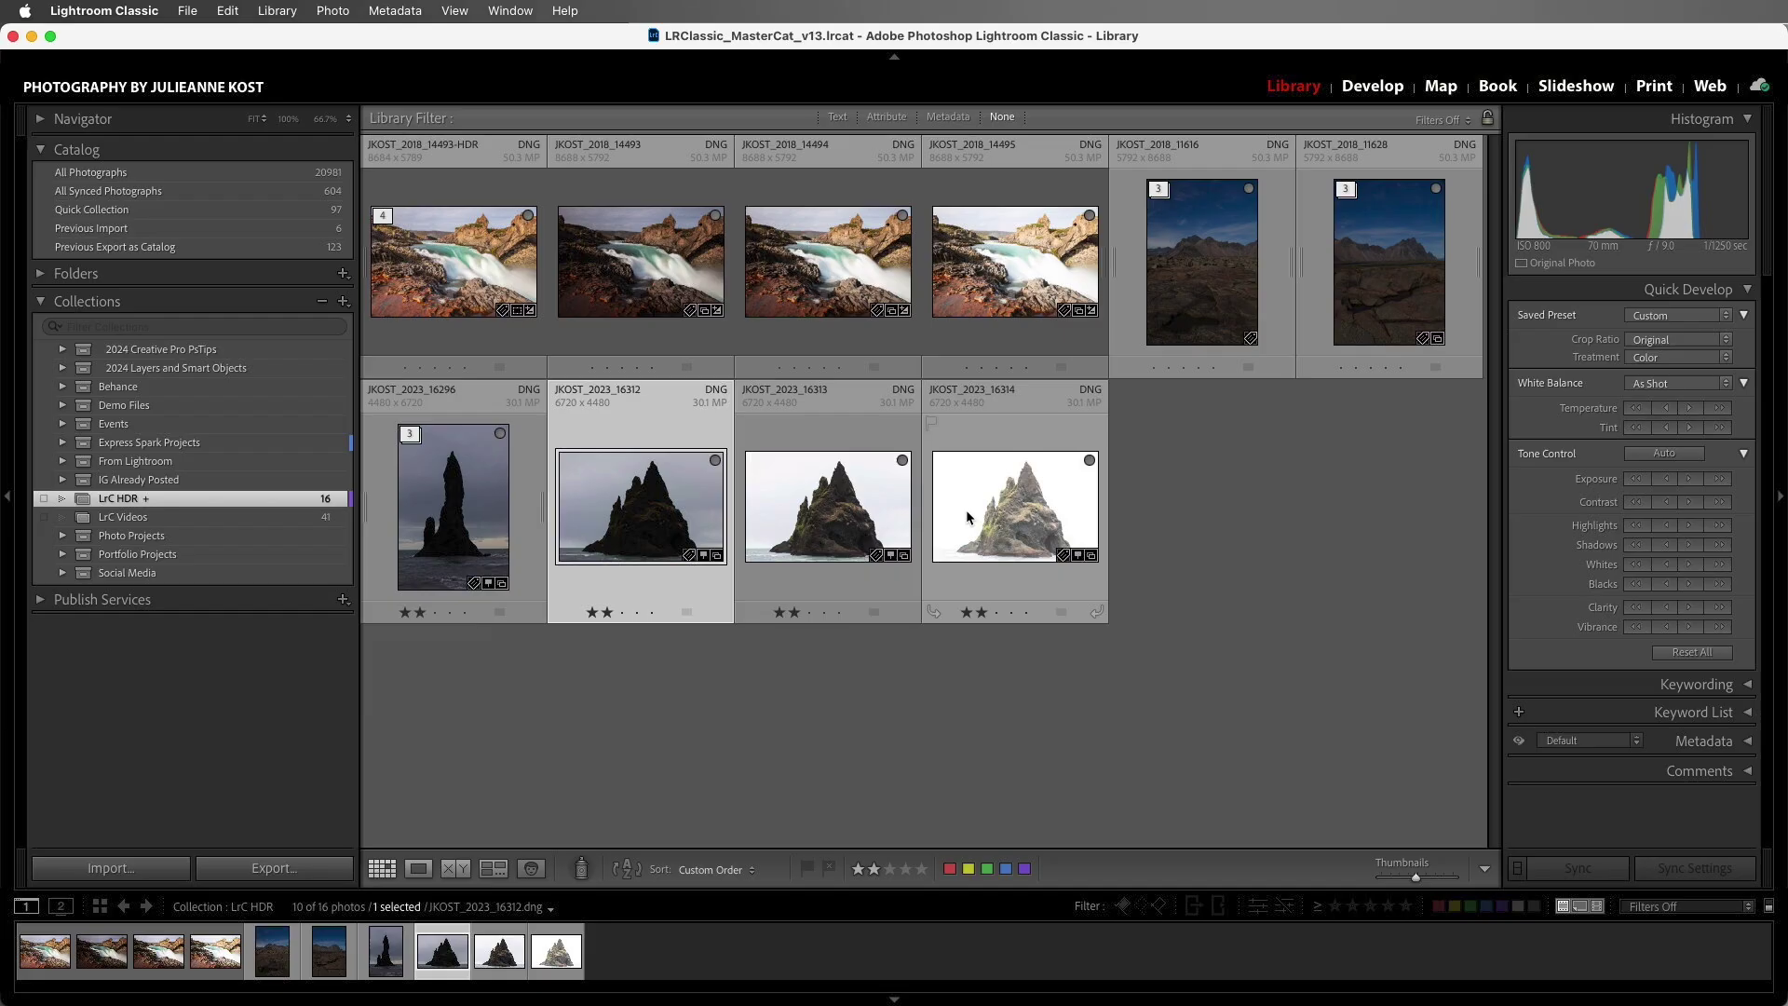
{"action": "key", "text": "super+g"}
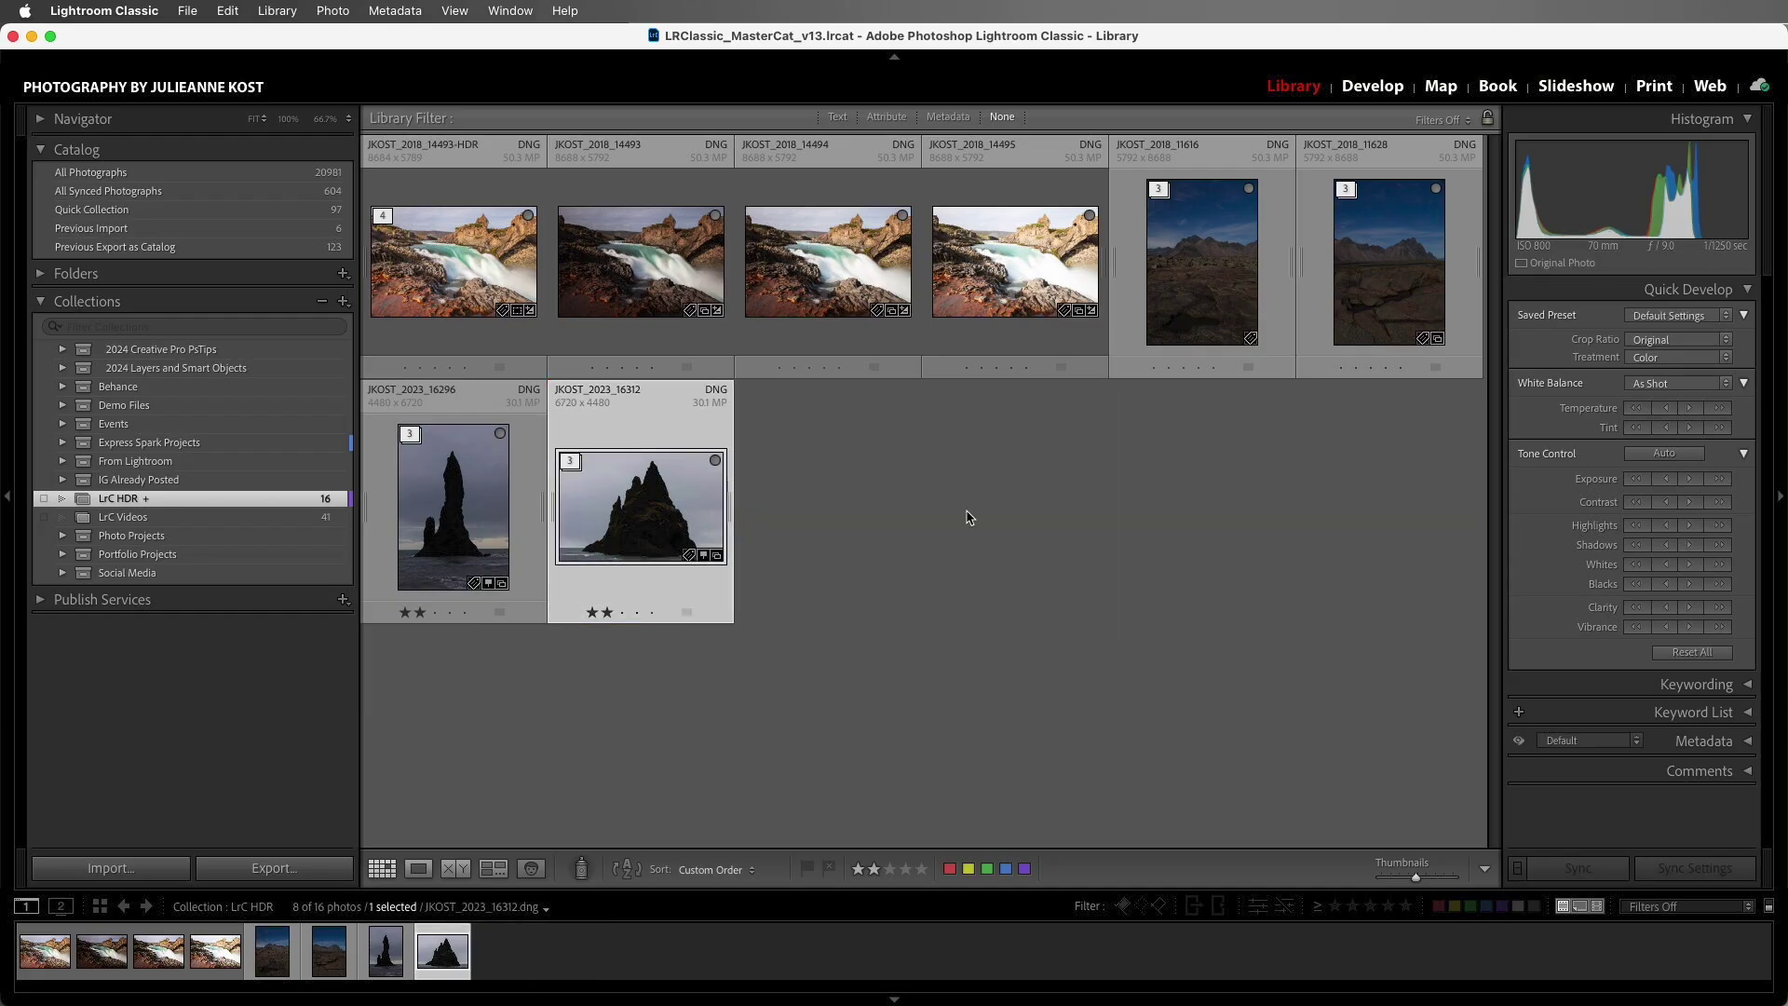
- Batch-merge the four bracket stacks into HDR DNGs with Photo Merge > HDR, then select the four new HDRs
{"action": "left_click", "coordinate": [1153, 313], "text": "shift"}
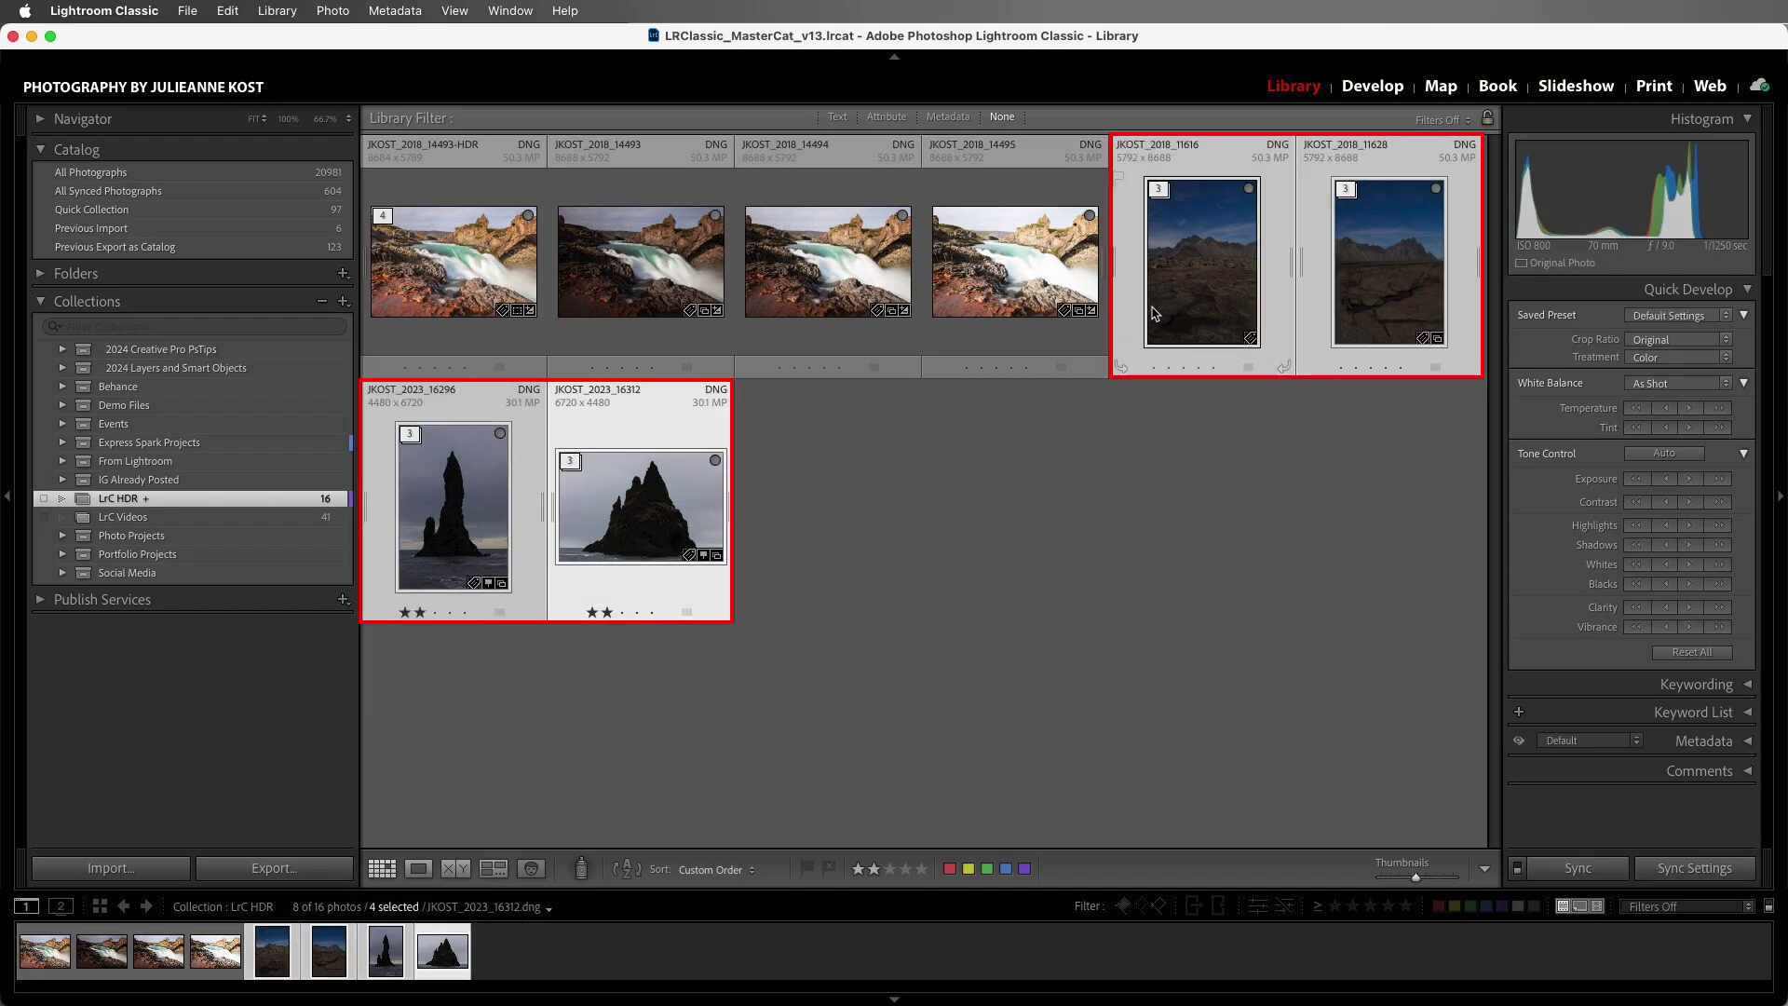
{"action": "left_click", "coordinate": [337, 14]}
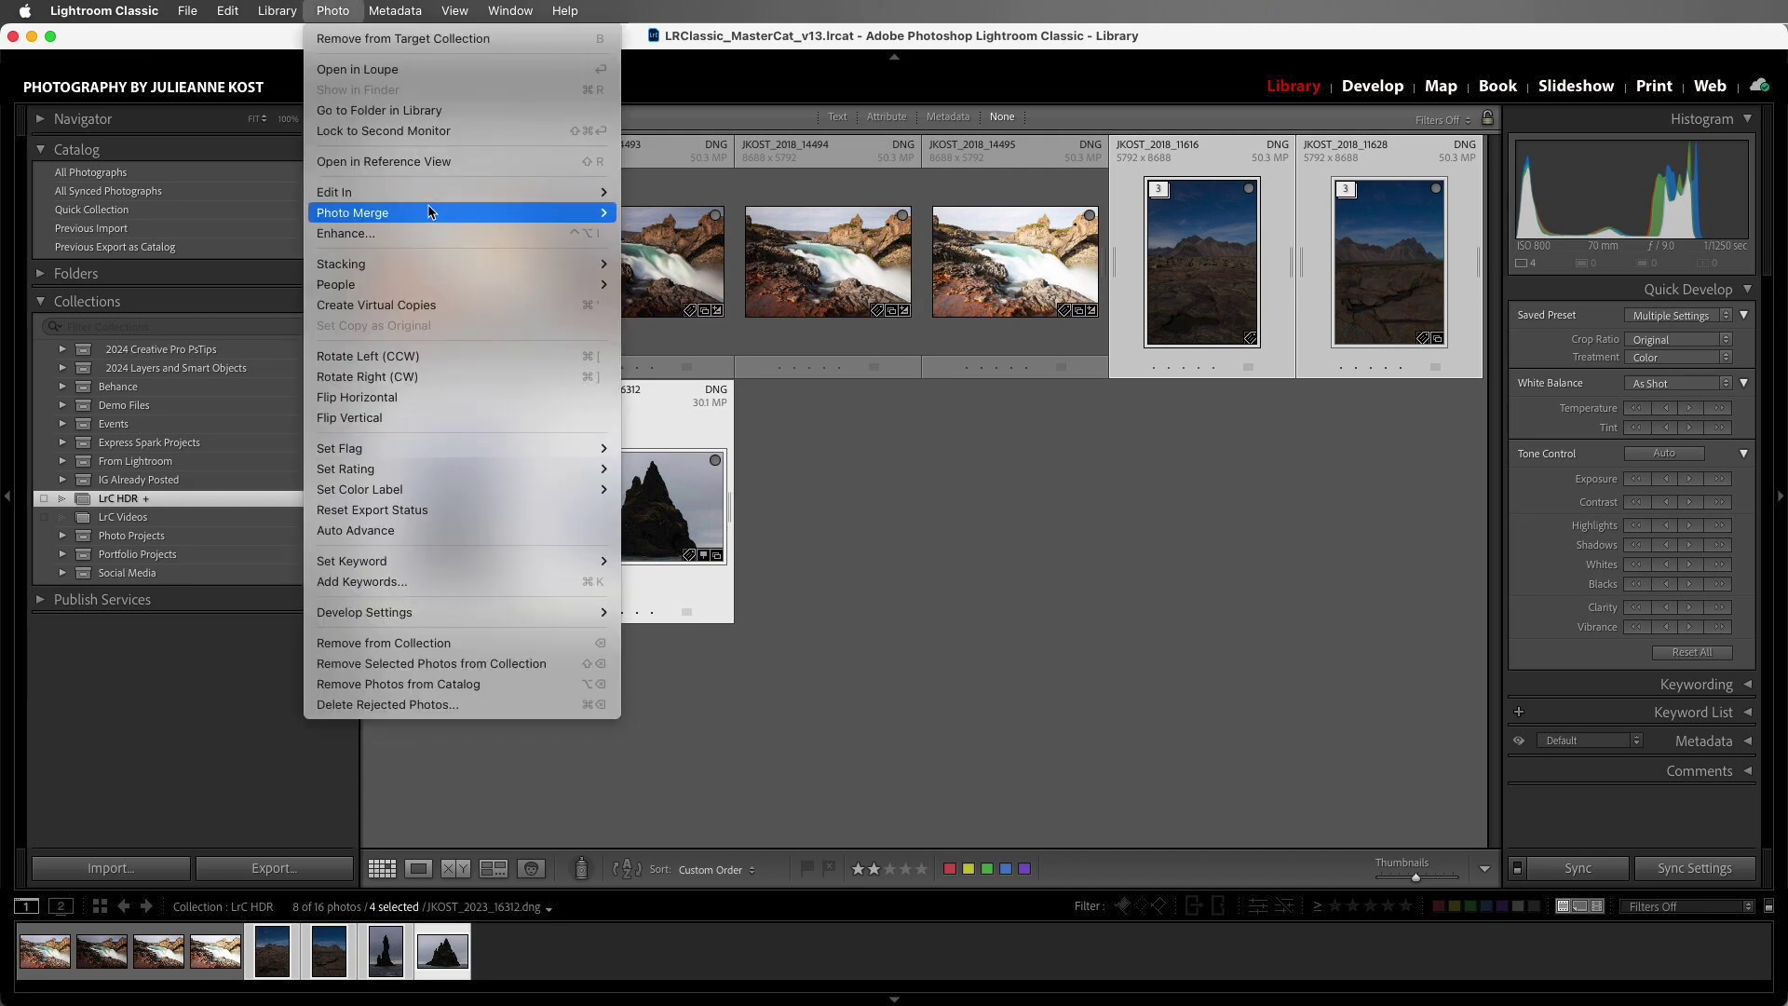
{"action": "mouse_move", "coordinate": [461, 213]}
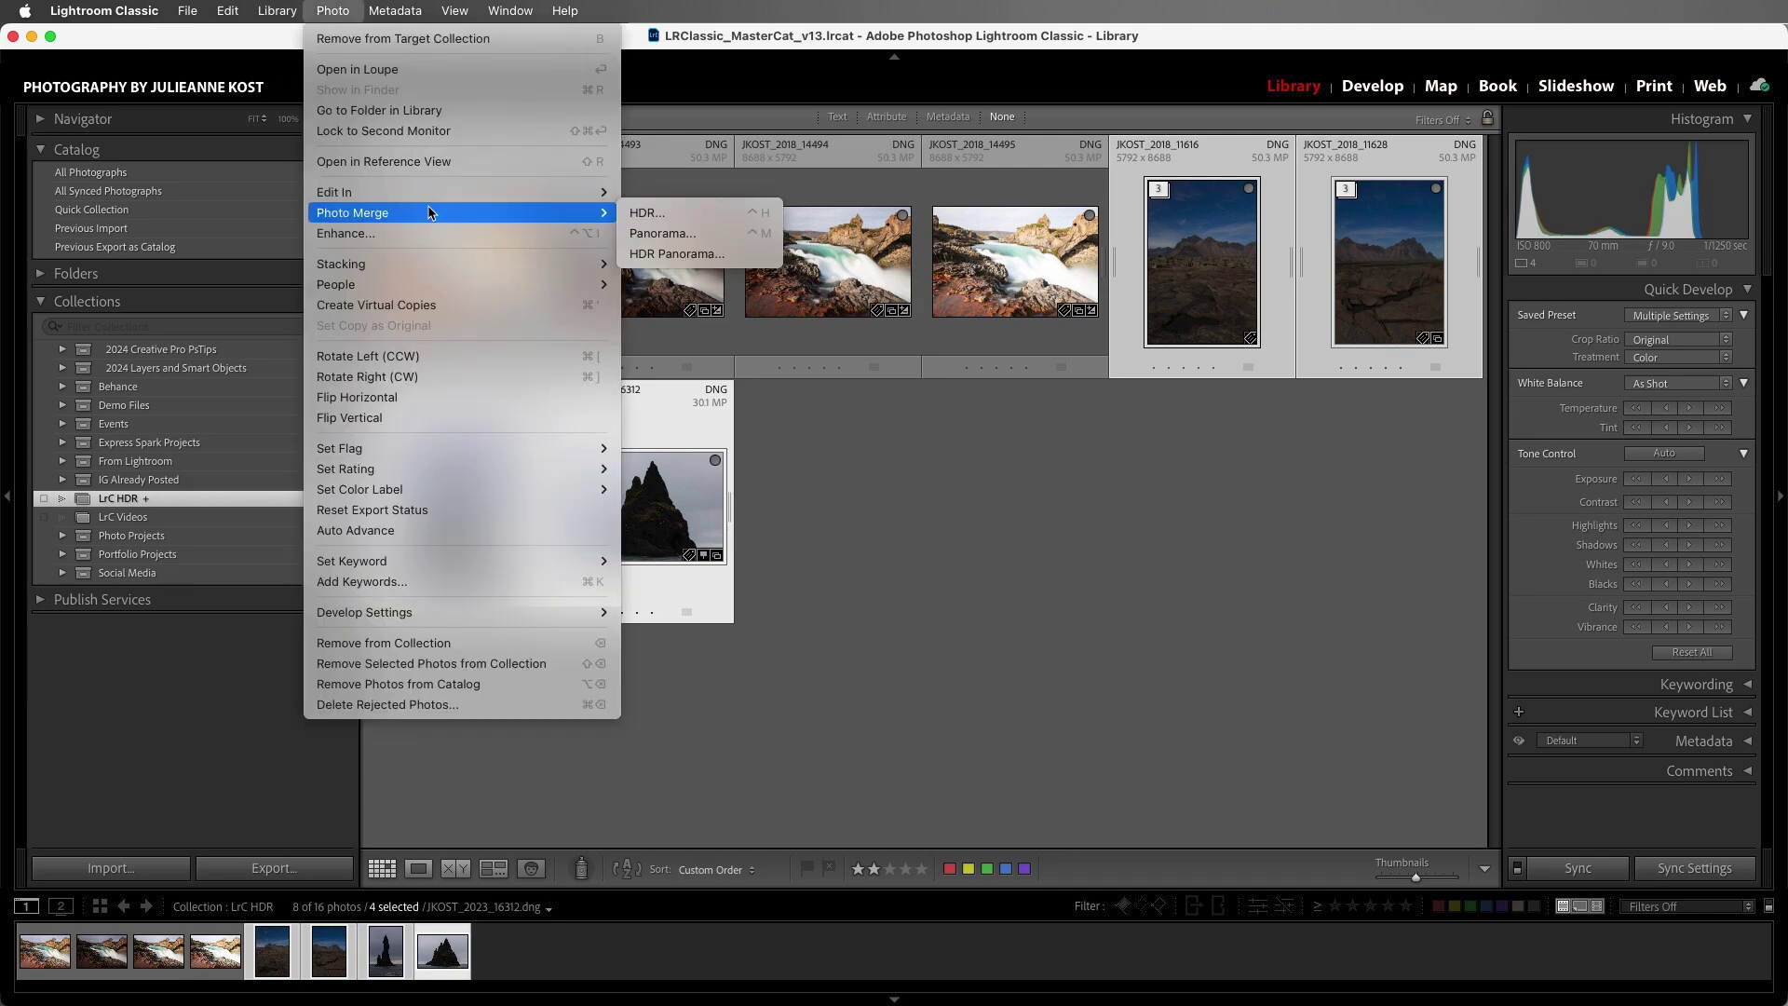
{"action": "left_click", "coordinate": [688, 218]}
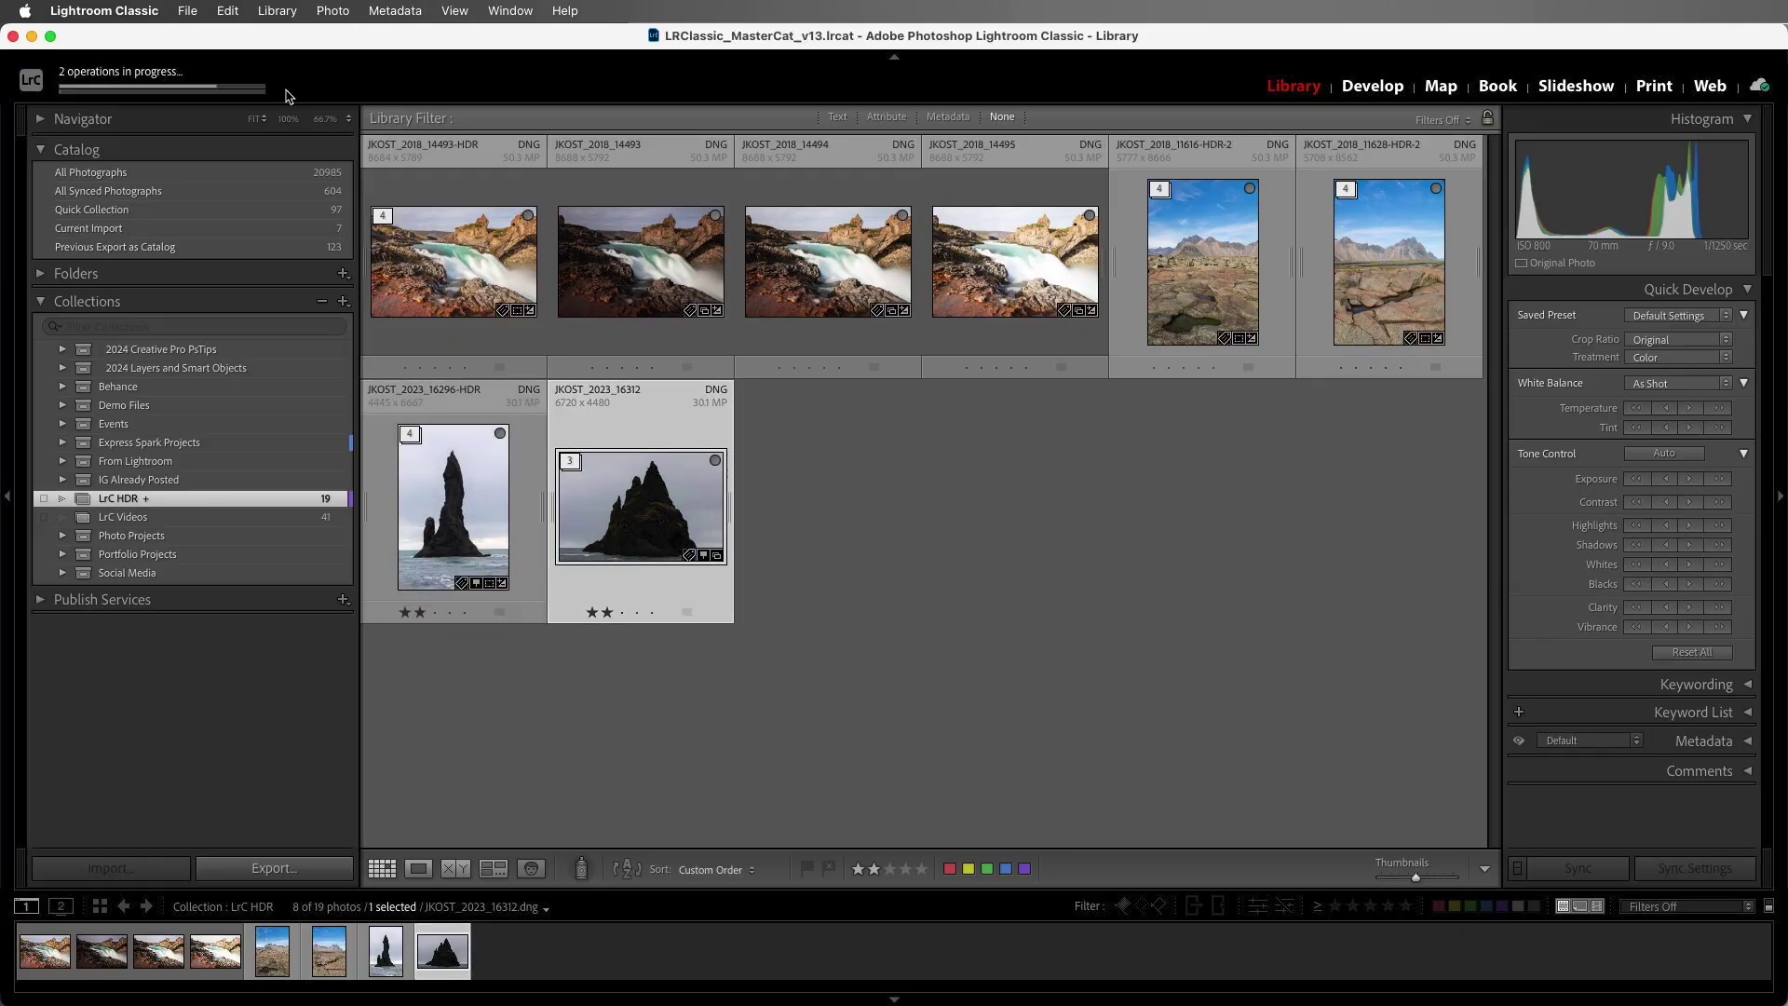
{"action": "left_click", "coordinate": [1185, 279], "text": "shift"}
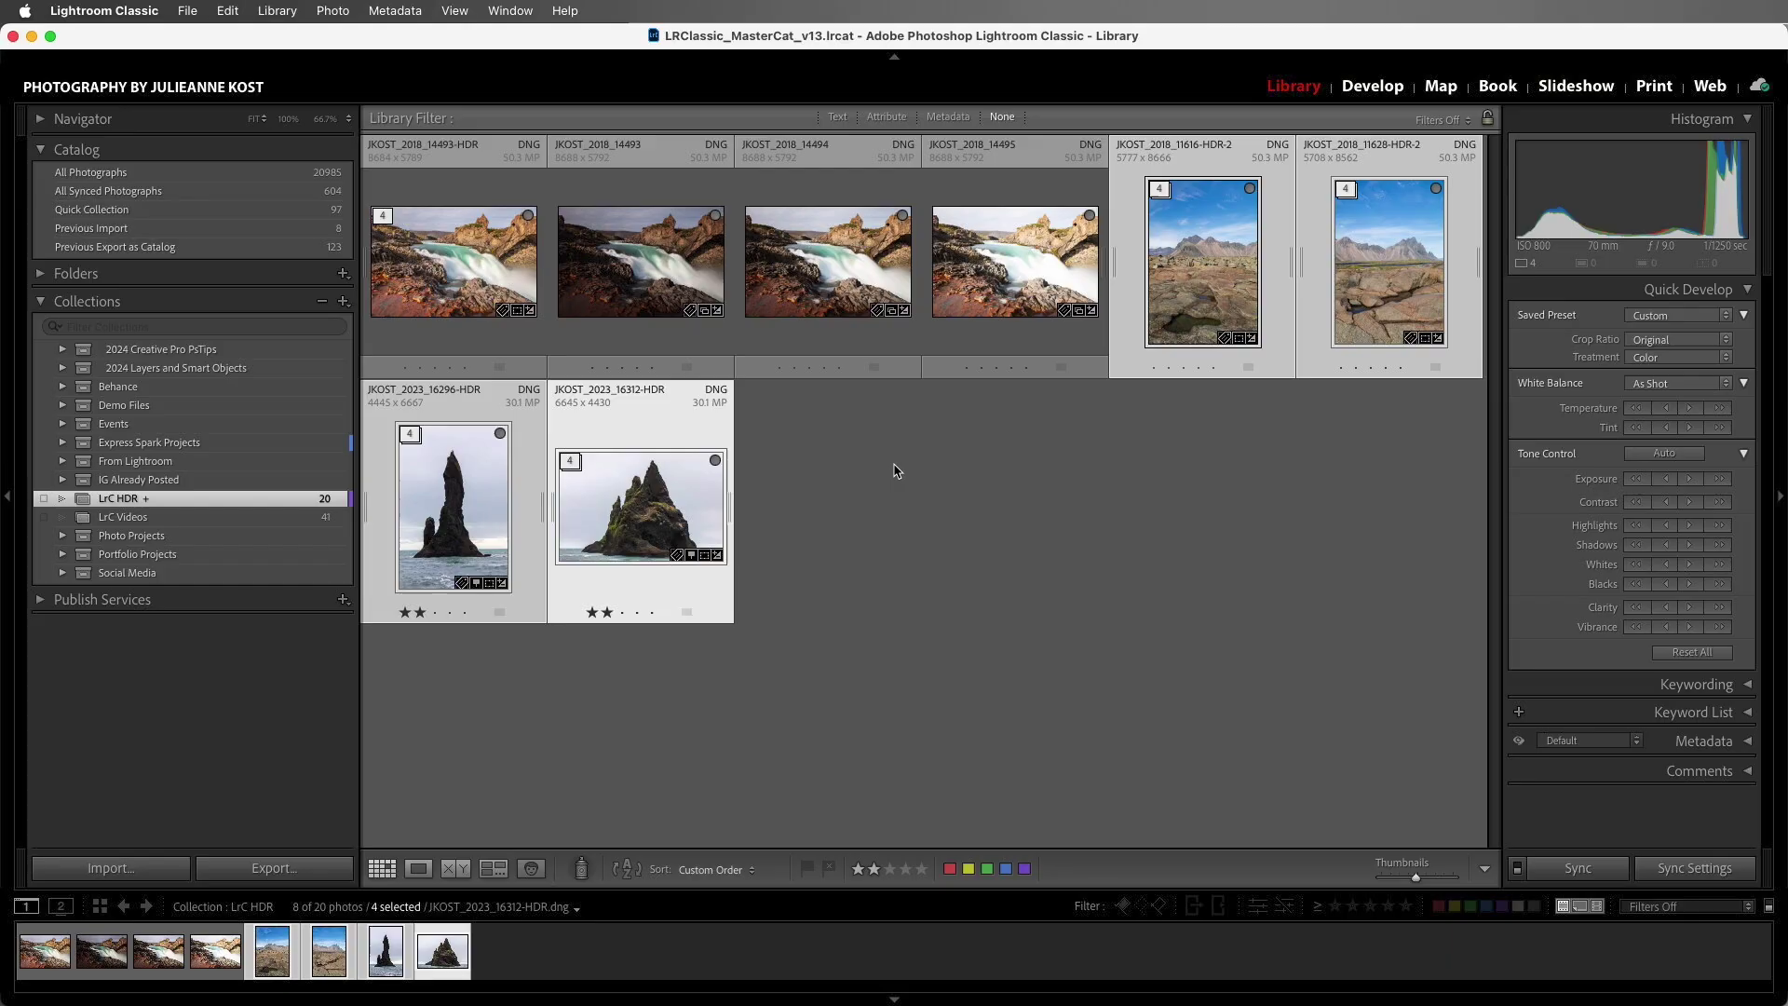
{"action": "key", "text": "n"}
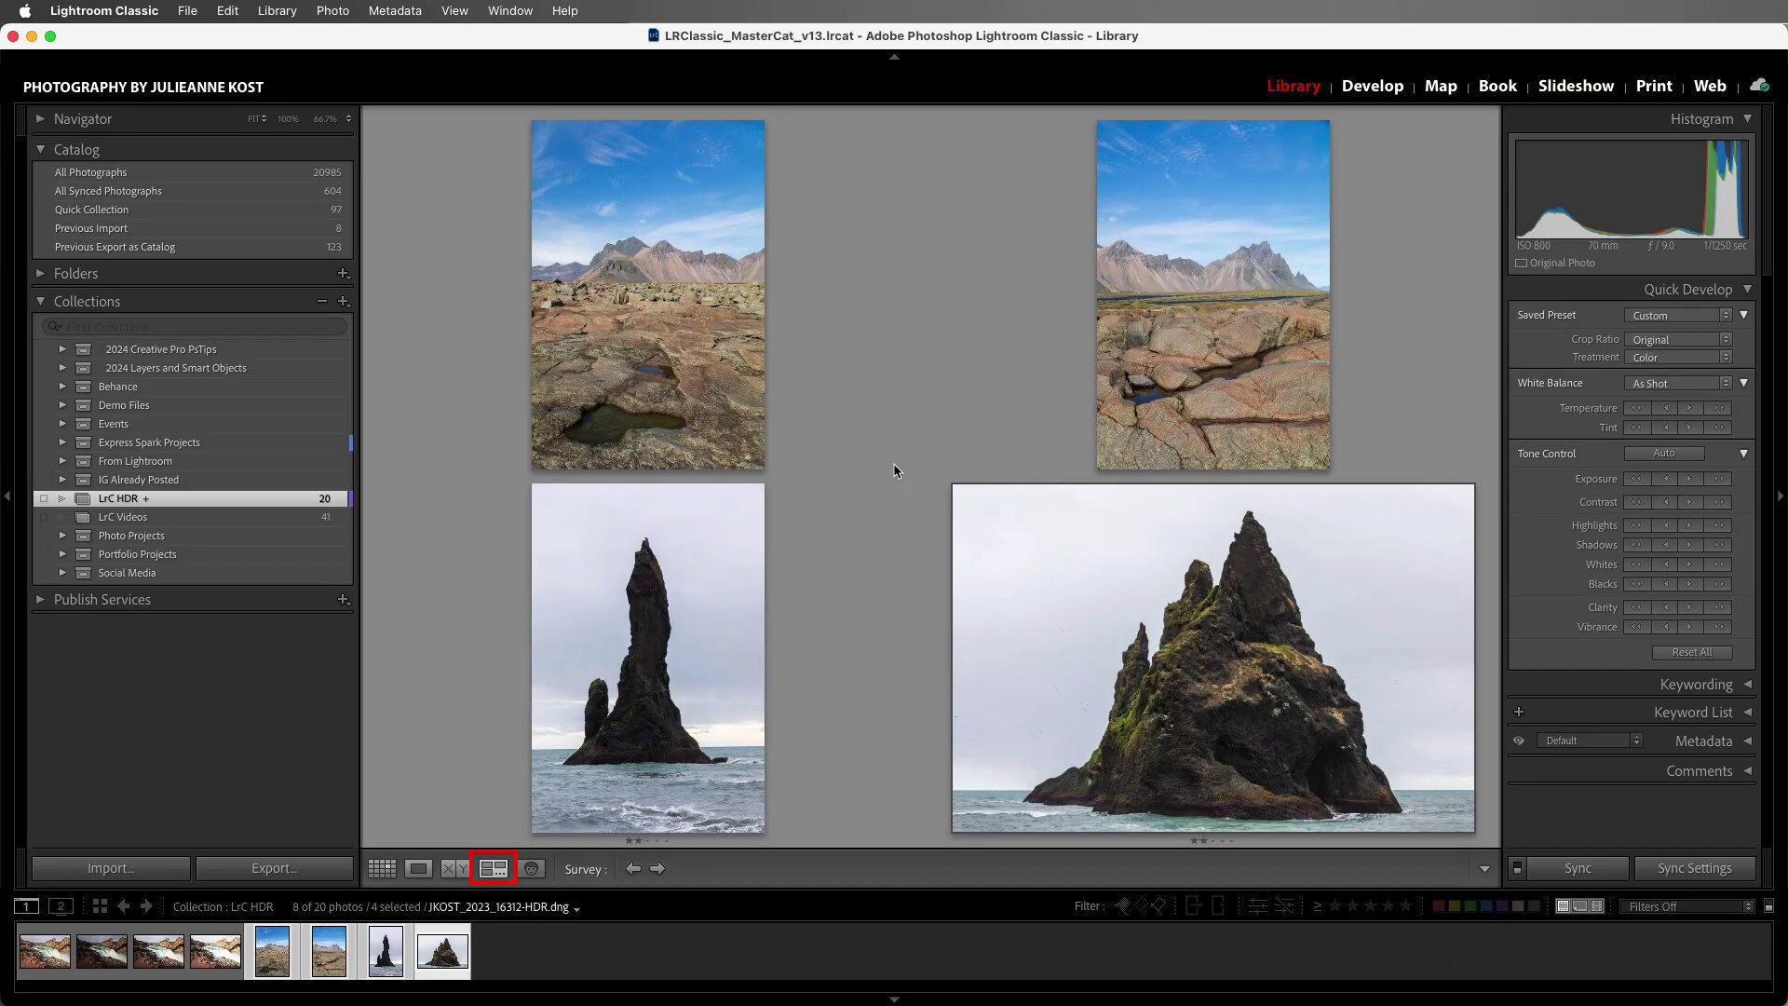